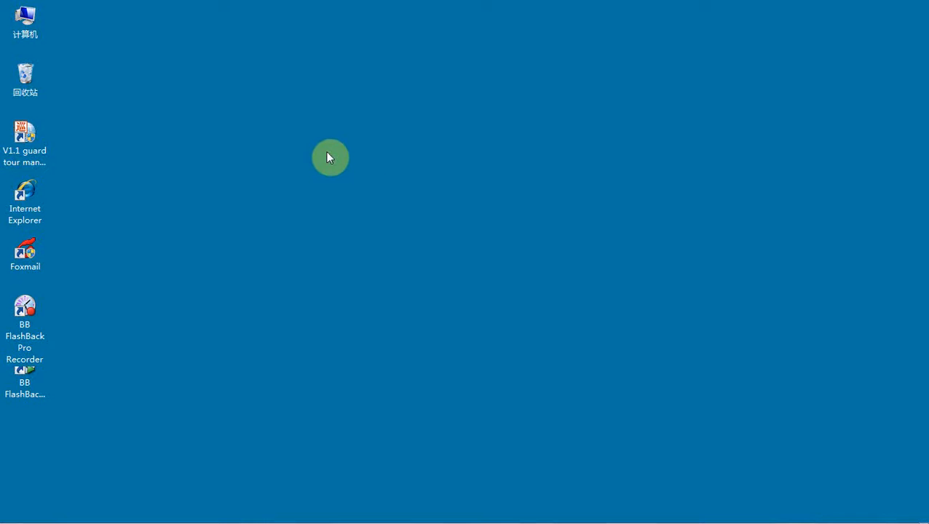
# Step: Launch the V1.1 guard tour management system and log in as Master with the account password
pyautogui.click(26, 140)
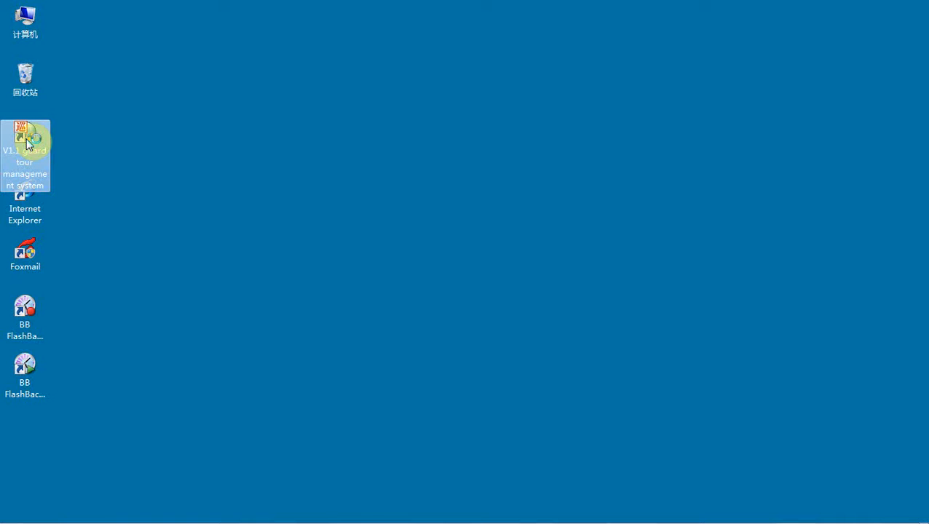
pyautogui.doubleClick(26, 141)
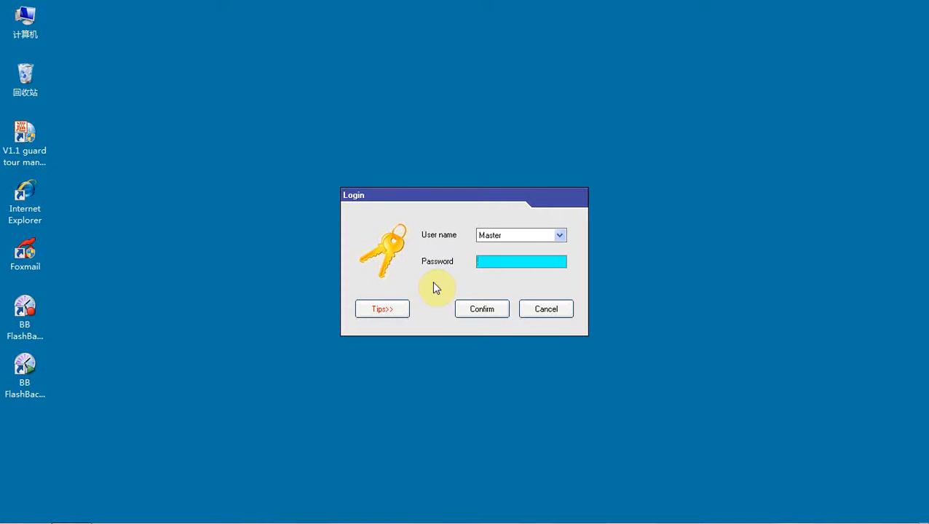
pyautogui.click(400, 312)
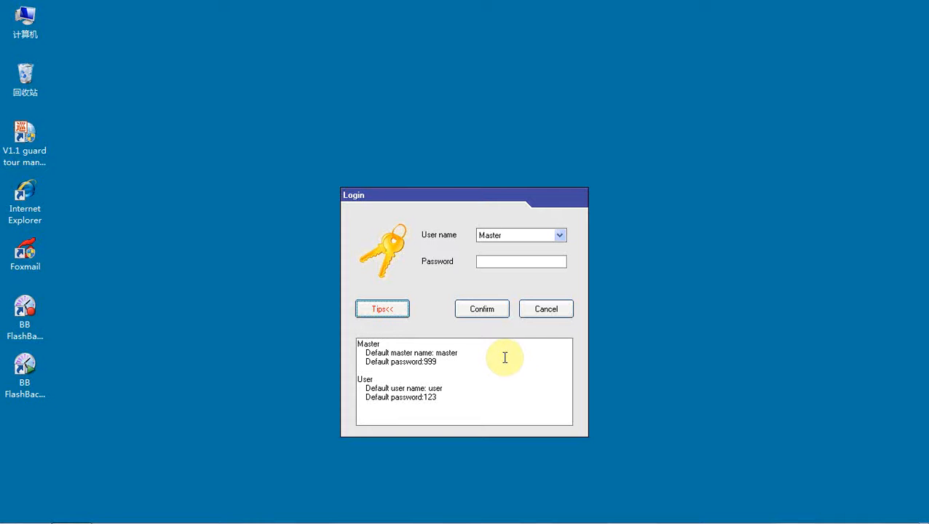
pyautogui.click(558, 236)
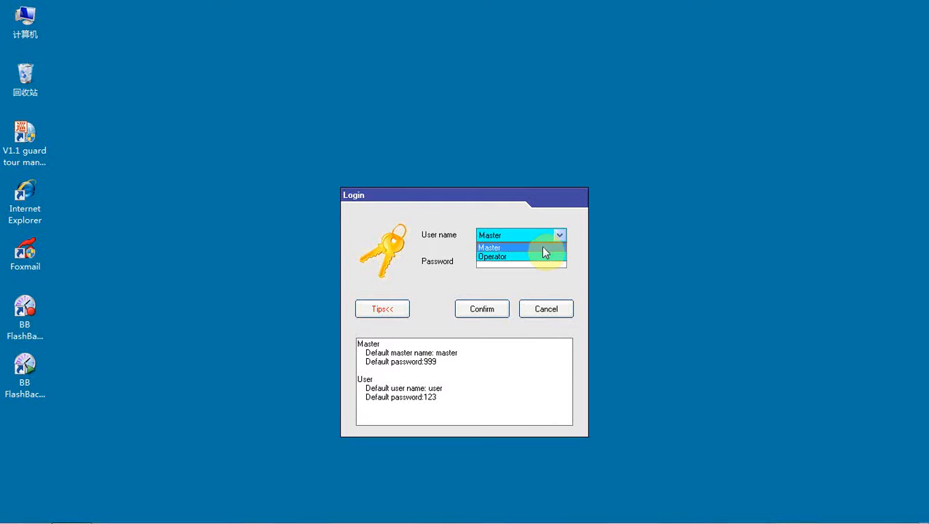
pyautogui.click(541, 247)
pyautogui.click(533, 262)
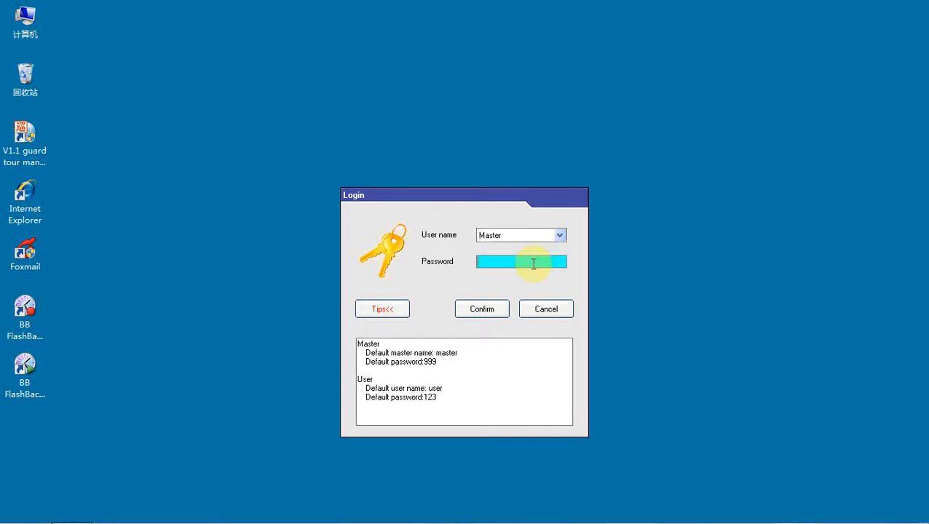
pyautogui.write('999')
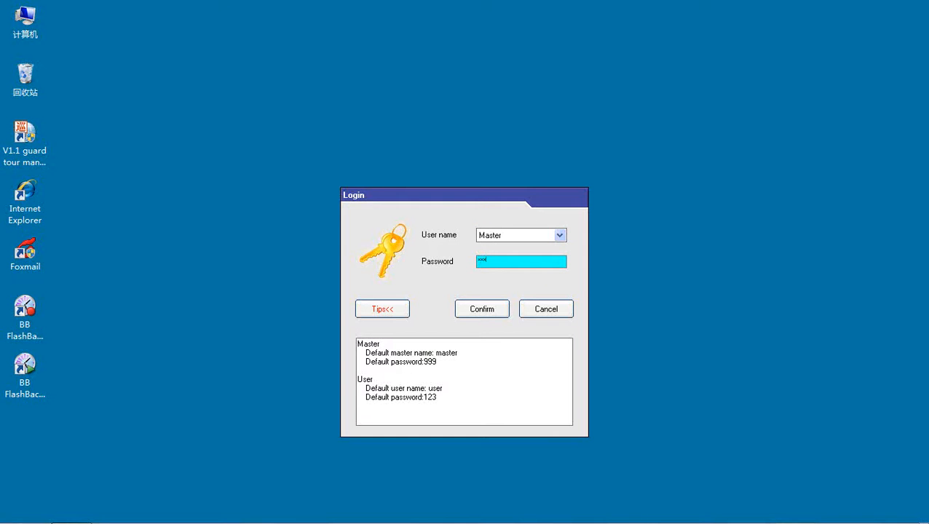
pyautogui.press('Return')
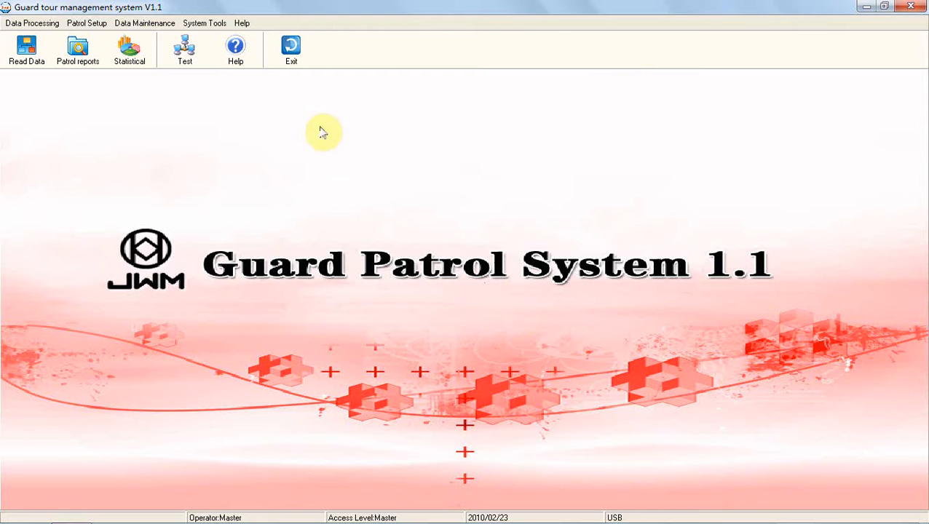
# Step: Initialize the system by clearing guards, routes, patrol plan, equipment, events, stations and records
pyautogui.click(195, 23)
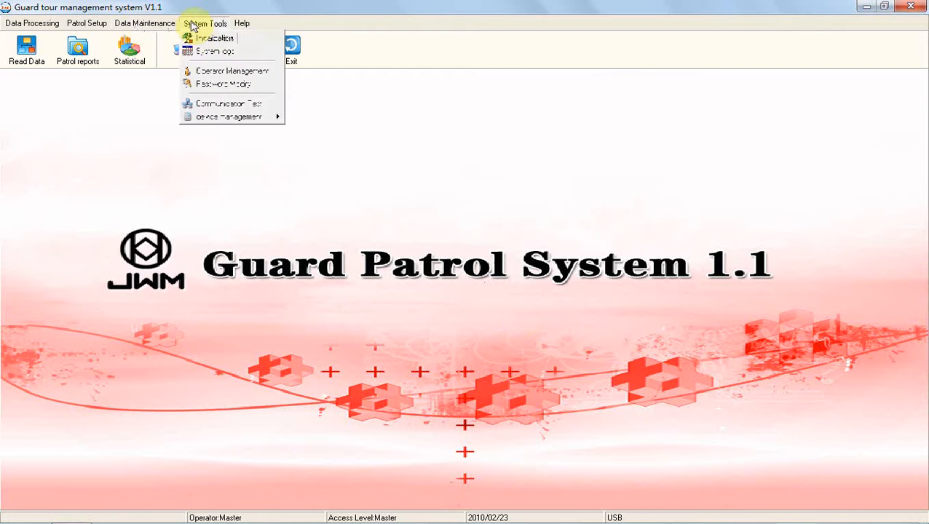
pyautogui.click(209, 45)
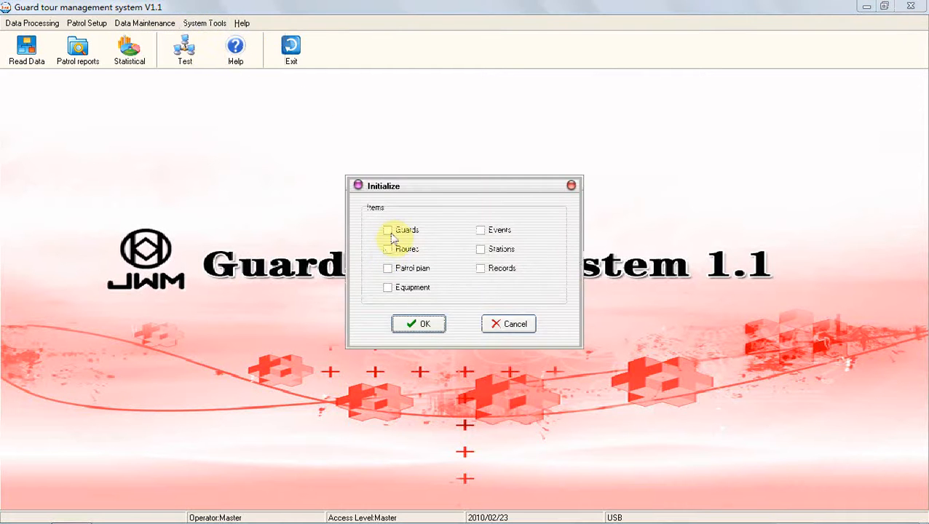
pyautogui.click(388, 231)
pyautogui.click(389, 250)
pyautogui.click(387, 268)
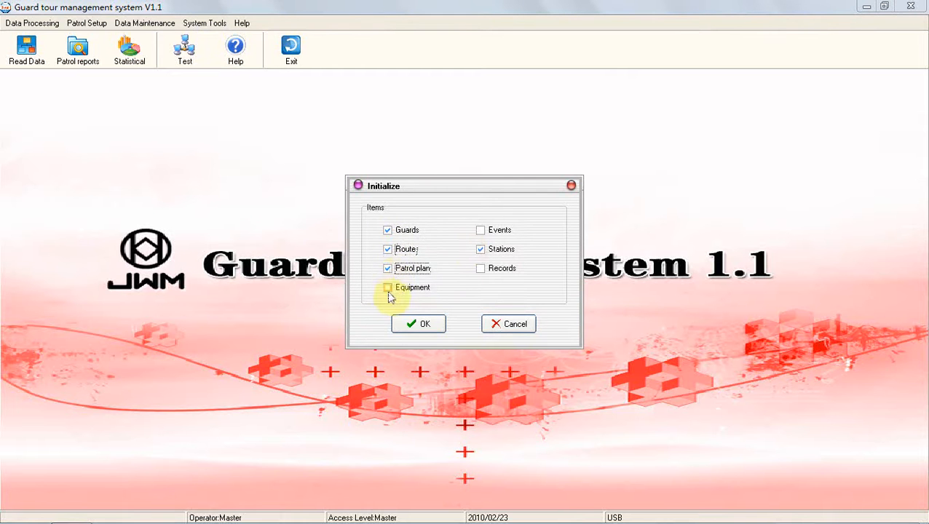
pyautogui.click(388, 287)
pyautogui.click(481, 232)
pyautogui.click(481, 270)
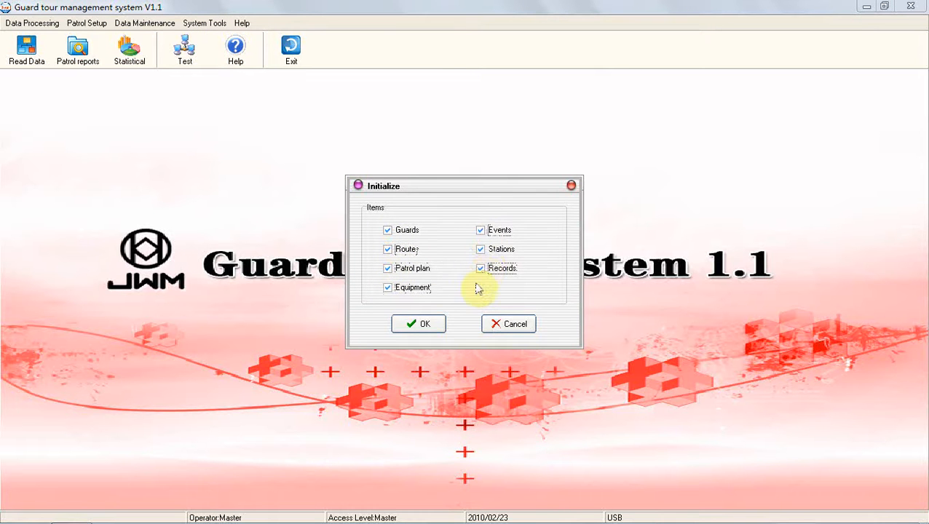
pyautogui.click(422, 324)
pyautogui.click(466, 298)
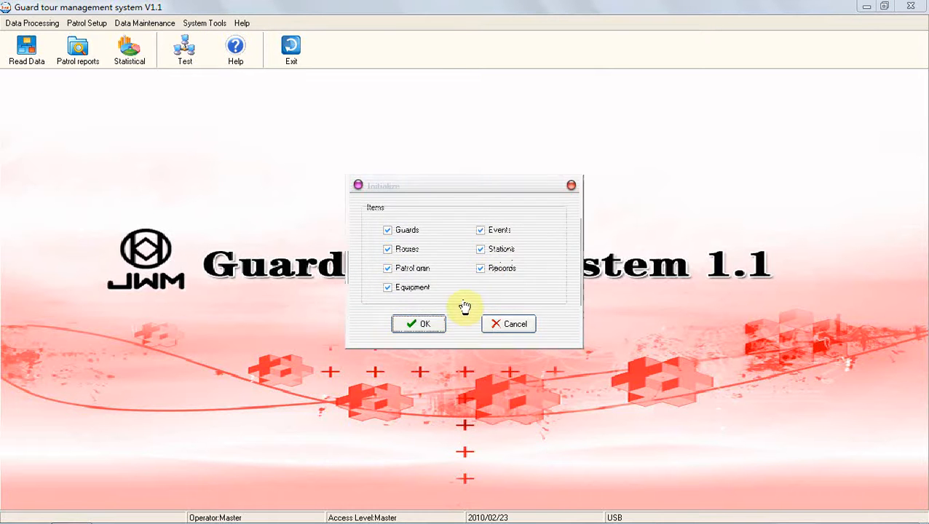
pyautogui.click(466, 300)
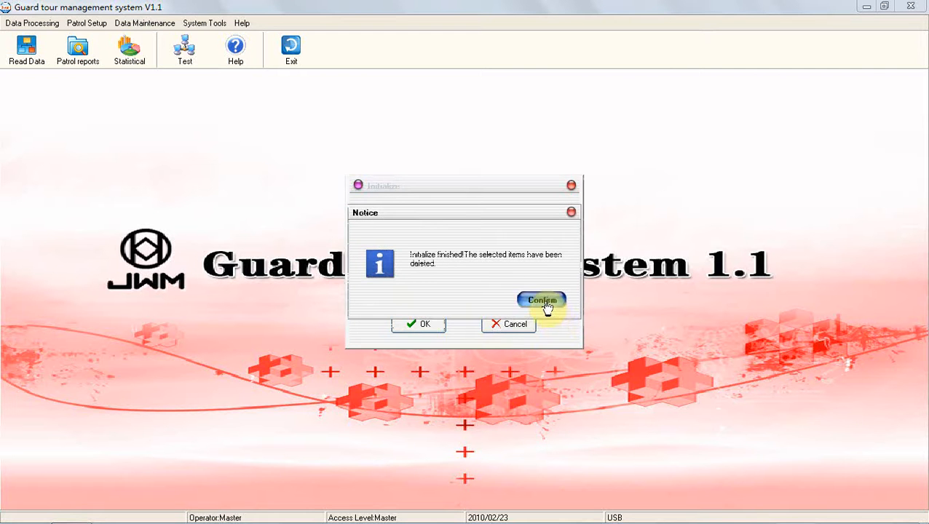
pyautogui.click(542, 301)
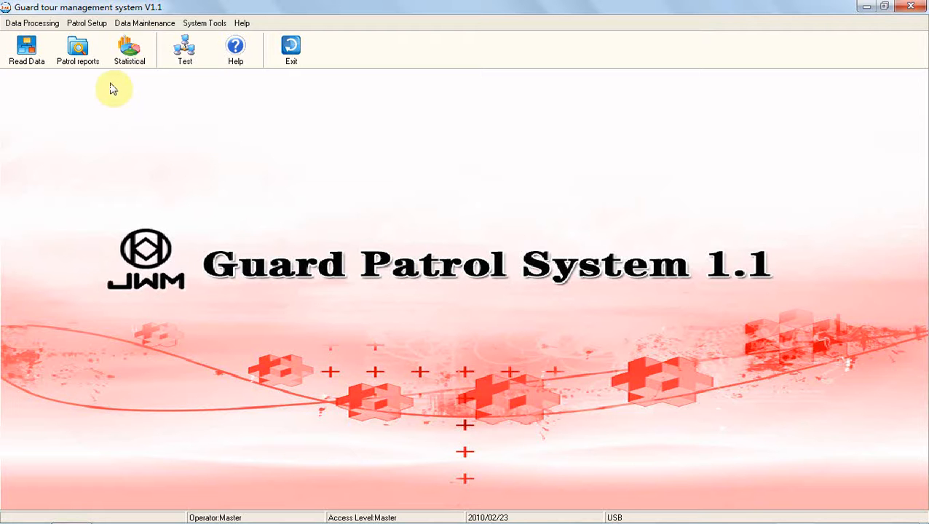
# Step: Batch read the guard ID numbers from the reader into the guard setup
pyautogui.click(85, 23)
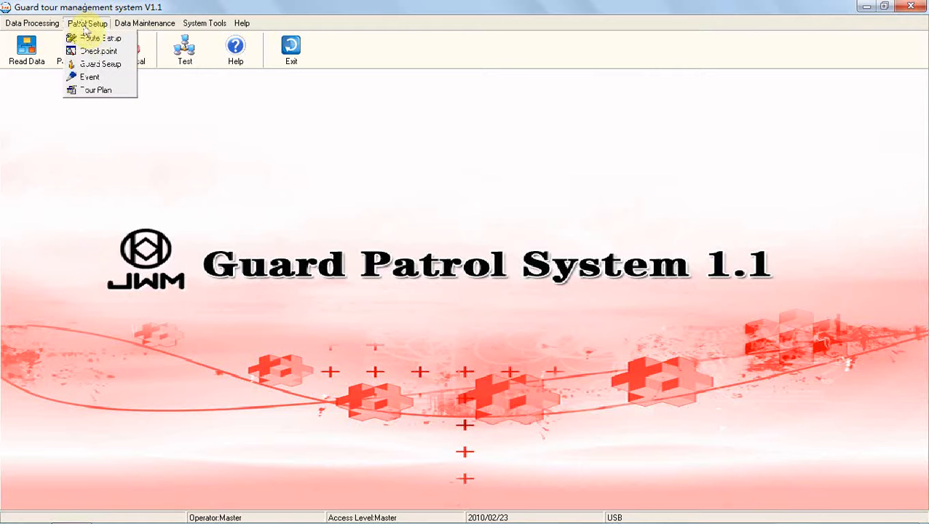
pyautogui.click(88, 65)
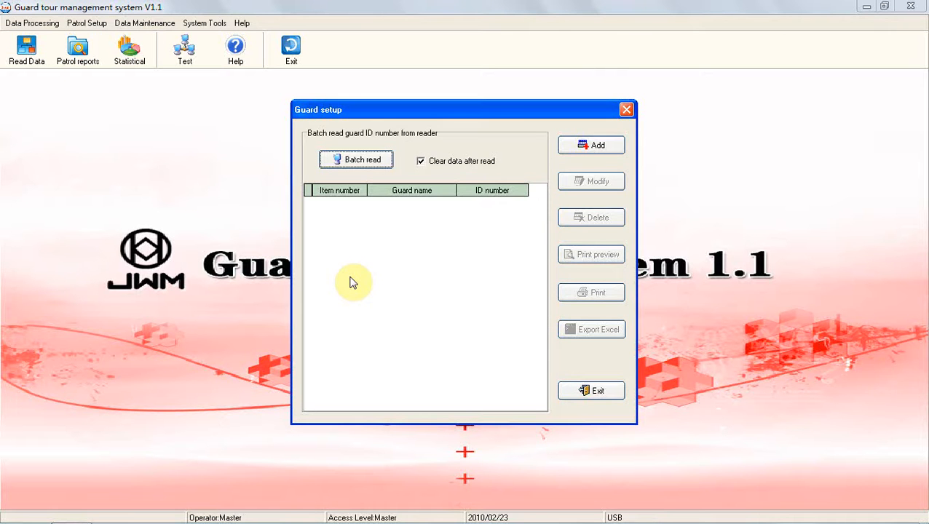
pyautogui.click(355, 163)
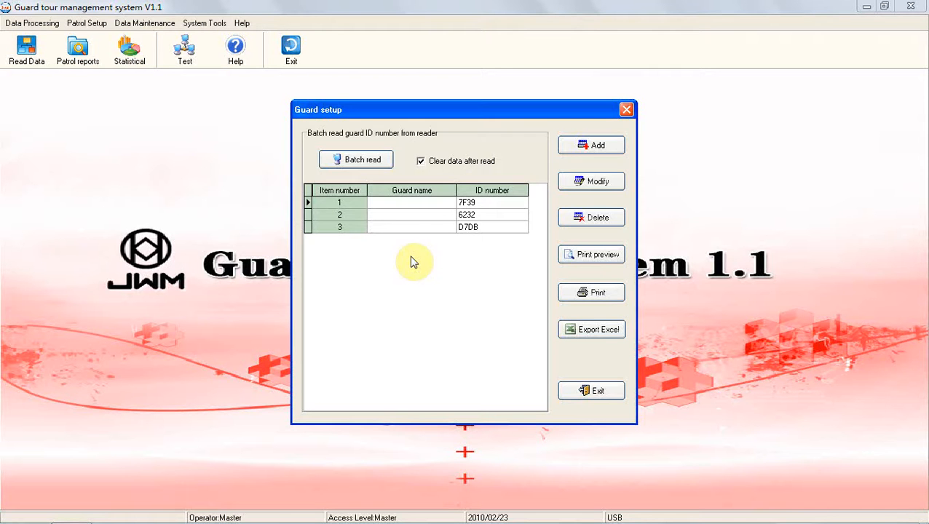
# Step: Enter a guard name for each of the items 1, 2 and 3 in the guard list
pyautogui.click(408, 204)
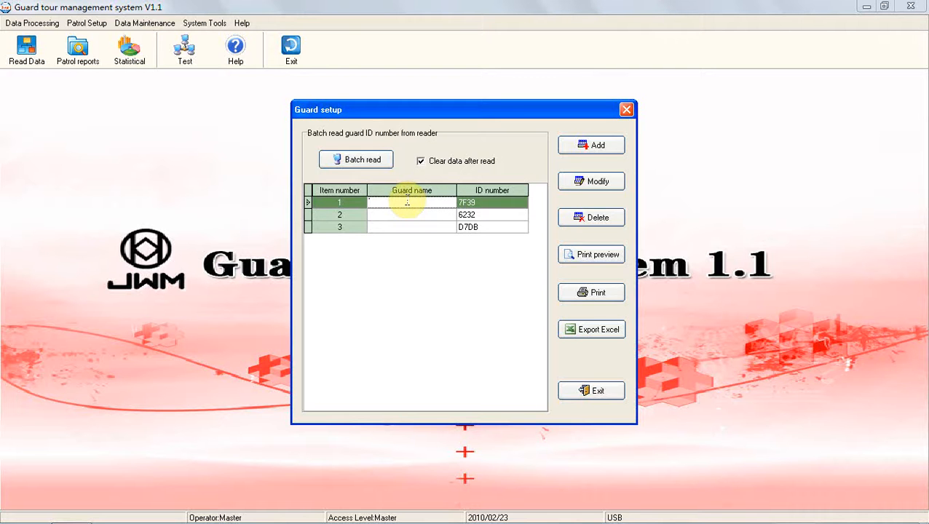
pyautogui.write('ke')
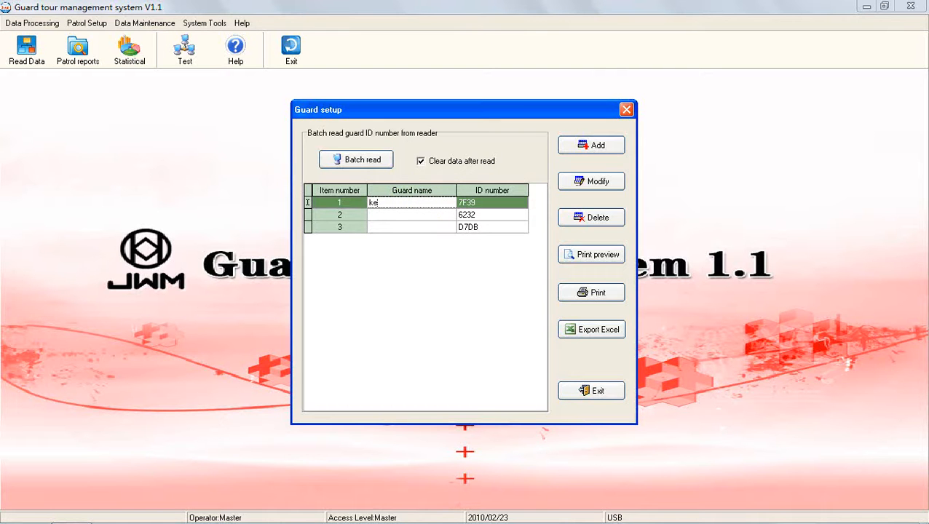
pyautogui.write('in')
pyautogui.click(427, 212)
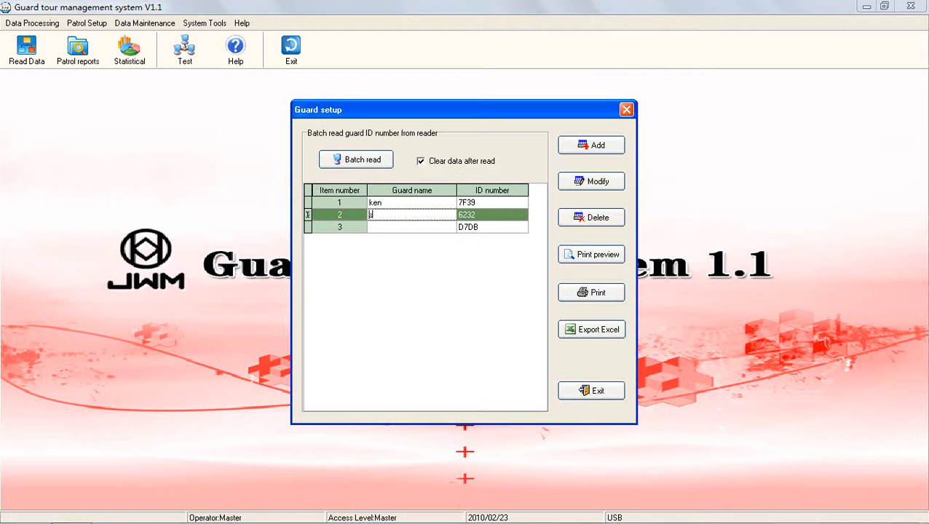
pyautogui.write('steve')
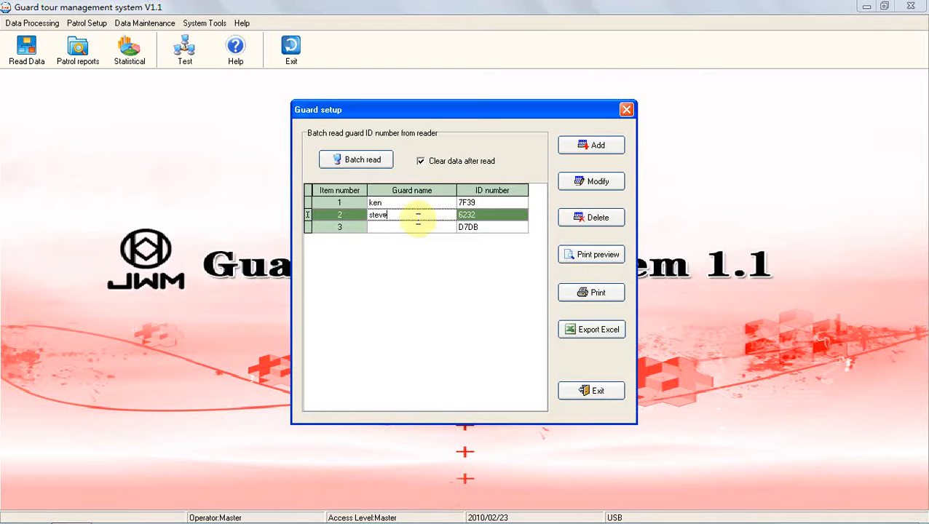
pyautogui.click(412, 228)
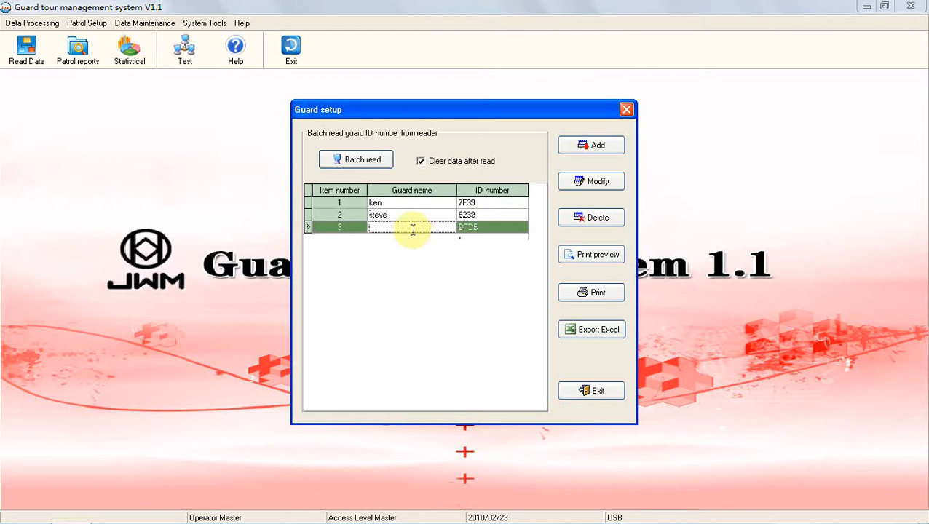
pyautogui.write('ray')
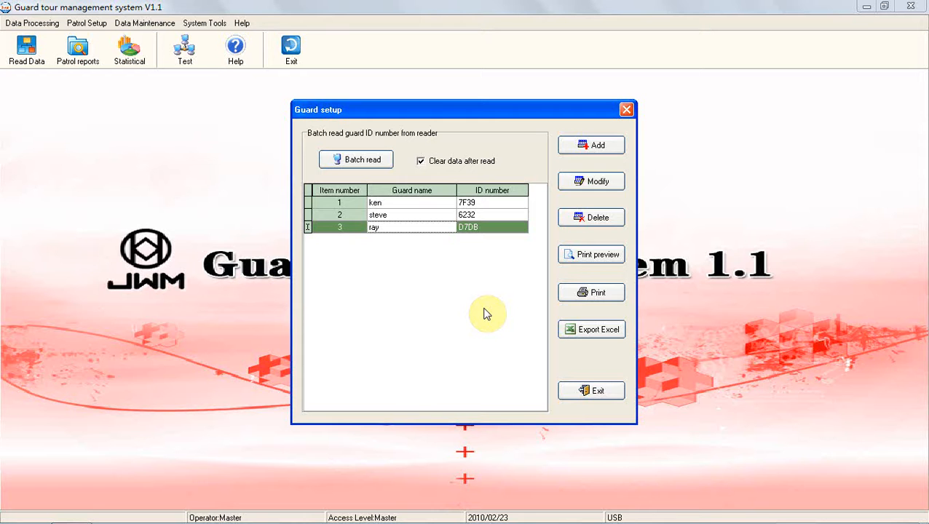
# Step: Add a fourth guard manually with the guard's name and ID number, and close the guard setup
pyautogui.click(601, 148)
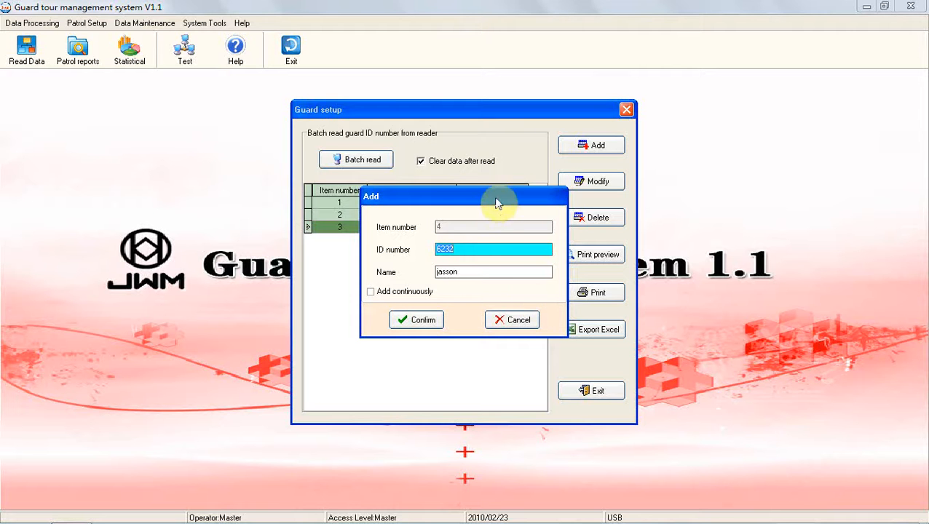
pyautogui.moveTo(496, 196); pyautogui.dragTo(460, 277)
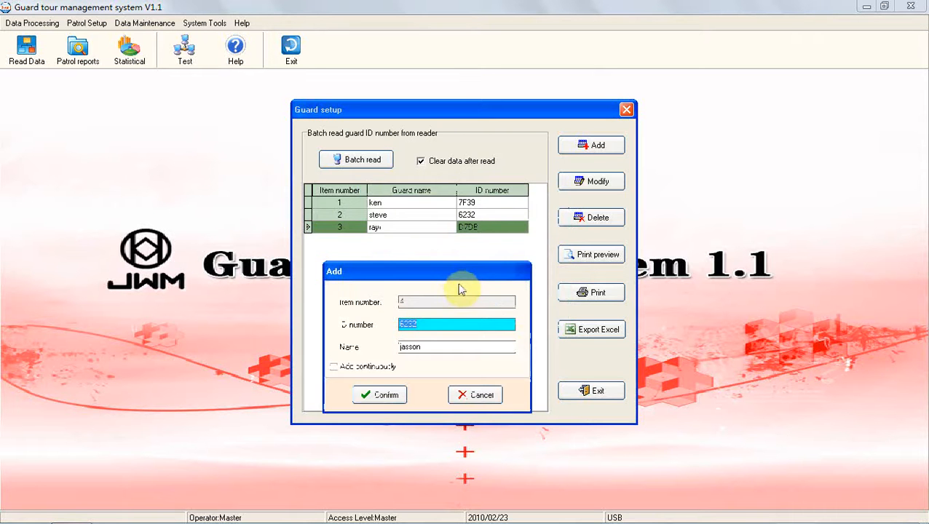
pyautogui.press('BackSpace')
pyautogui.write('68')
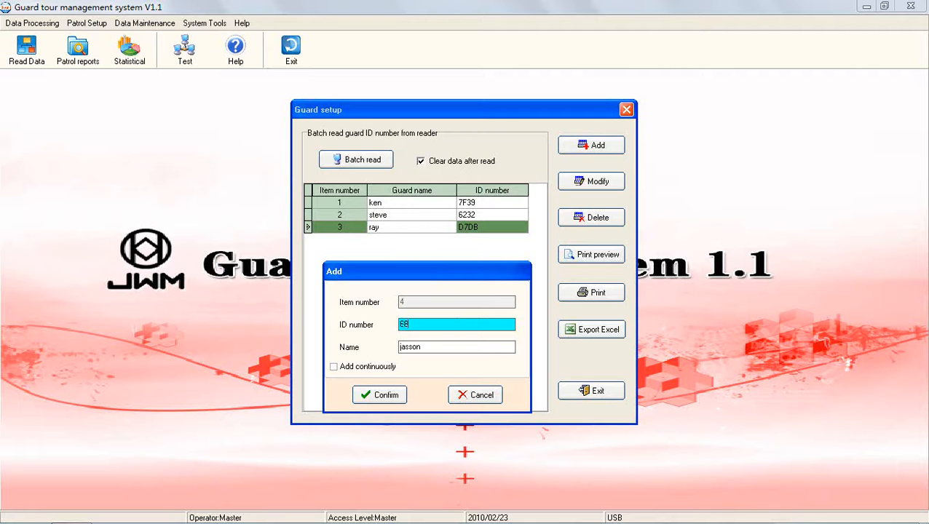
pyautogui.write('ad')
pyautogui.click(386, 396)
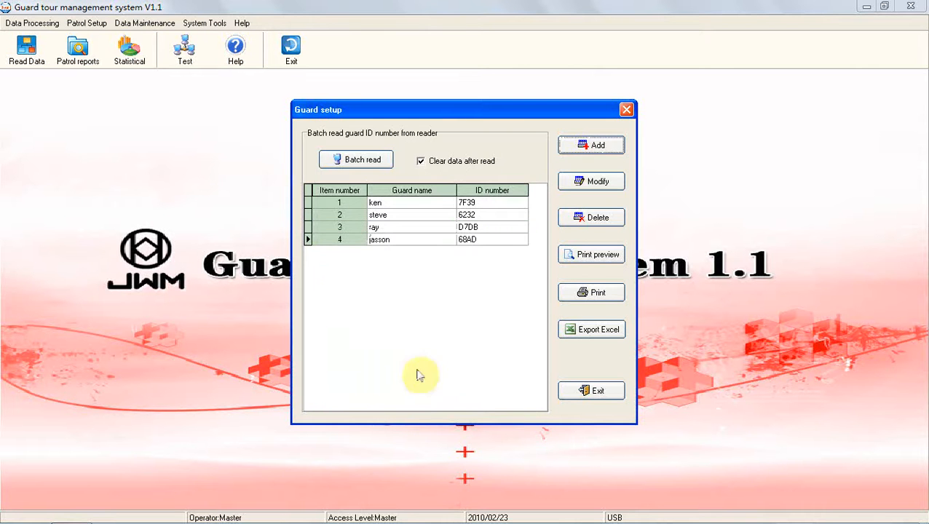
pyautogui.click(591, 390)
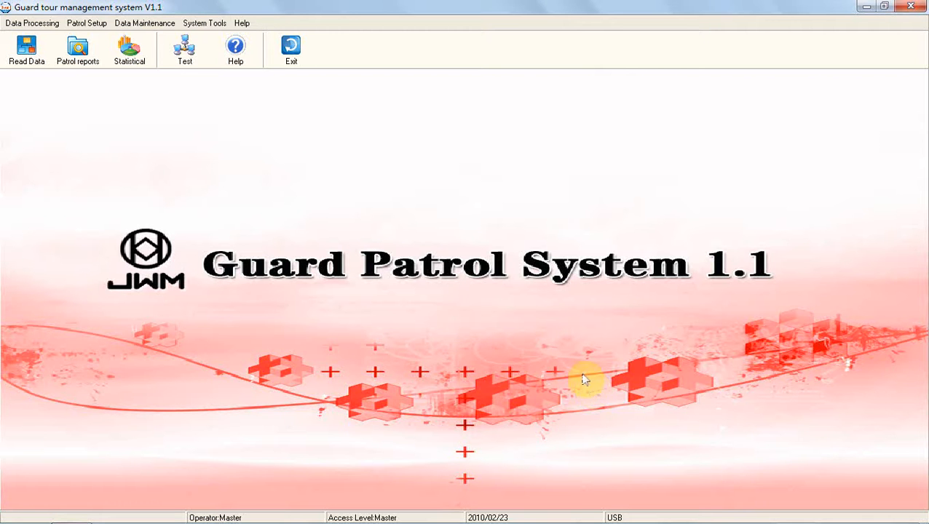
# Step: Add a patrol route described as "warehouse" and close the route setup
pyautogui.click(88, 24)
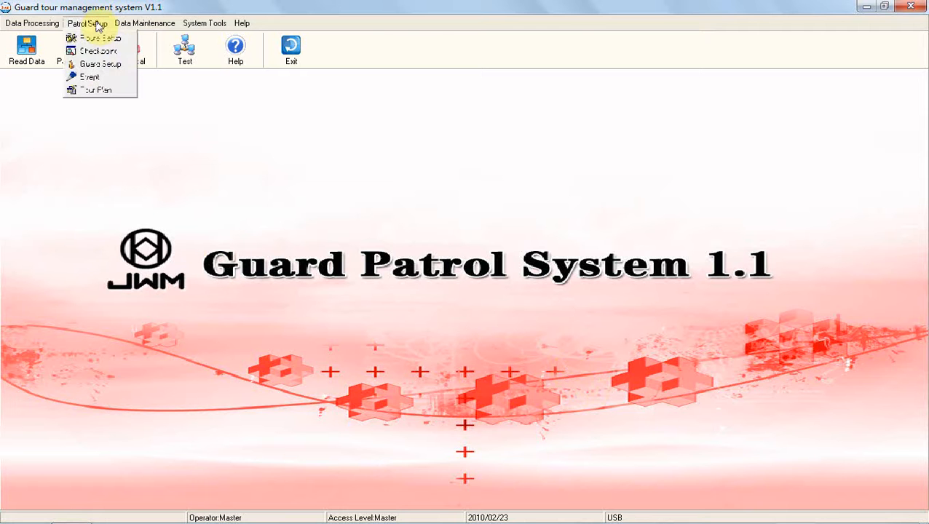
pyautogui.click(99, 39)
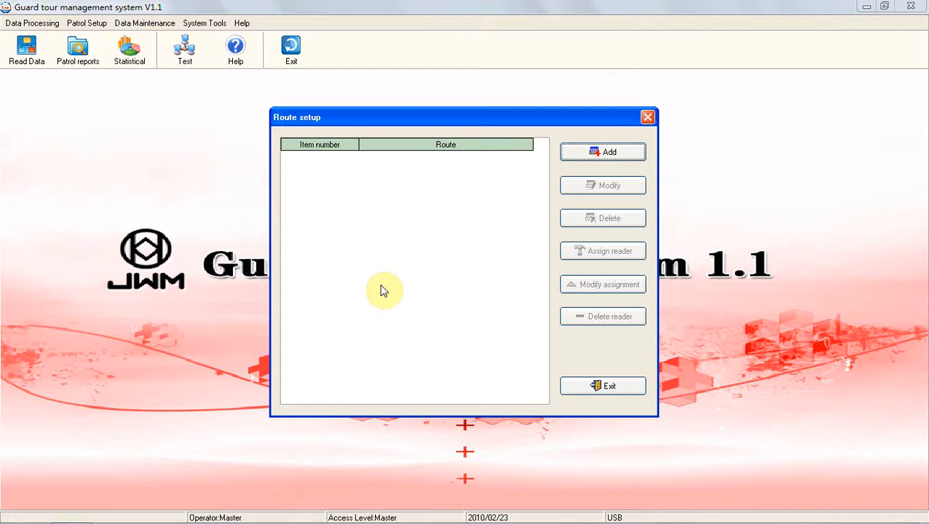
pyautogui.click(594, 155)
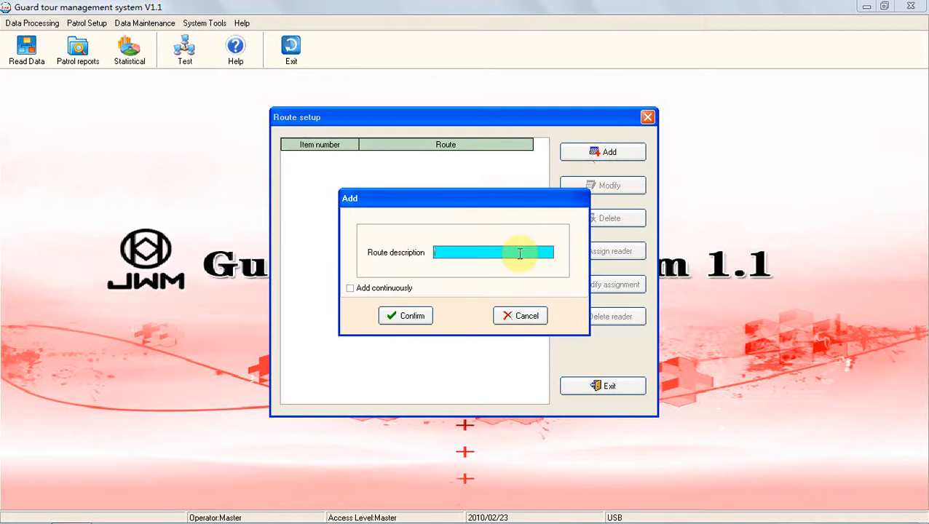
pyautogui.write('war')
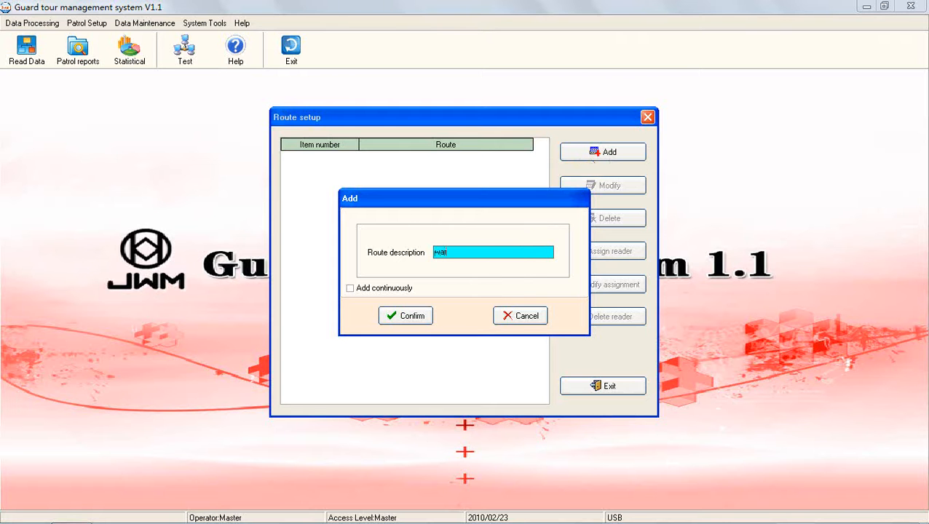
pyautogui.write('enouse')
pyautogui.click(423, 319)
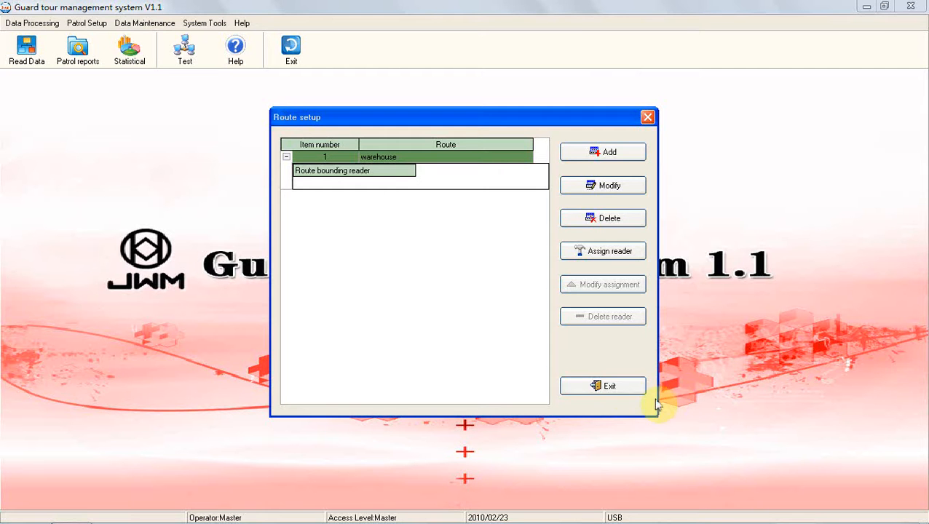
pyautogui.click(622, 386)
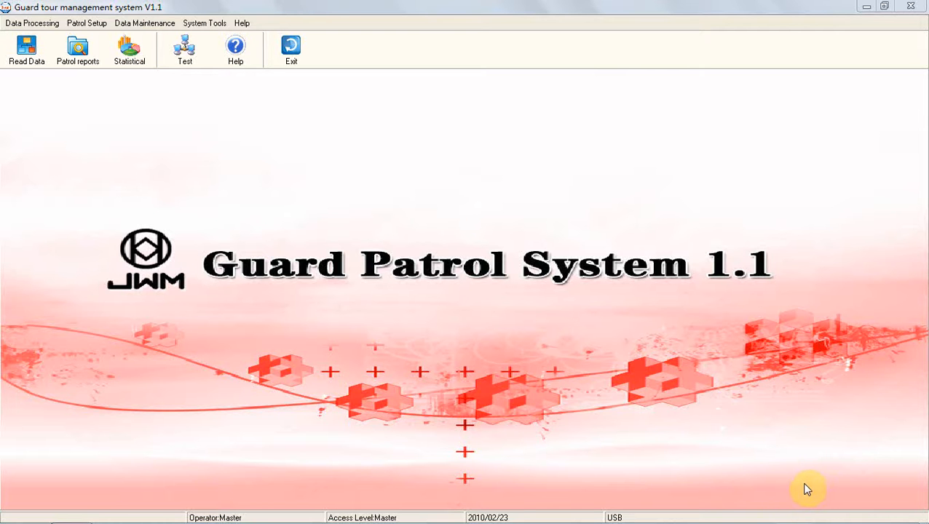
# Step: Add a checkpoint named "window" to the warehouse route in the checkpoint setup, entering its card ID number
pyautogui.click(84, 22)
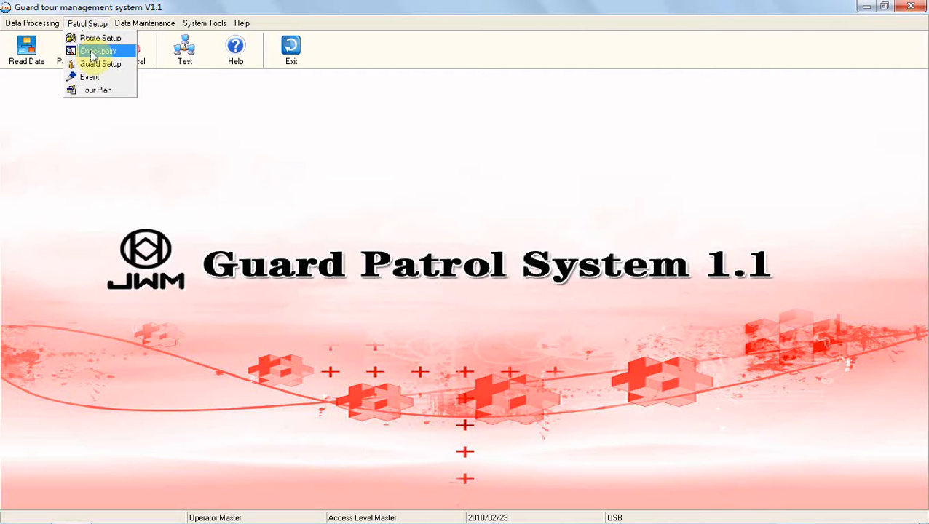
pyautogui.click(92, 52)
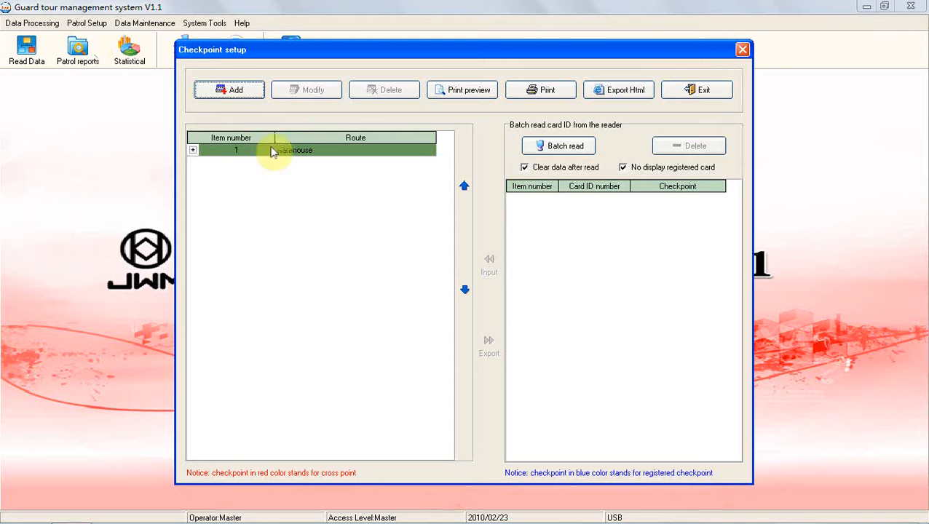
pyautogui.click(193, 151)
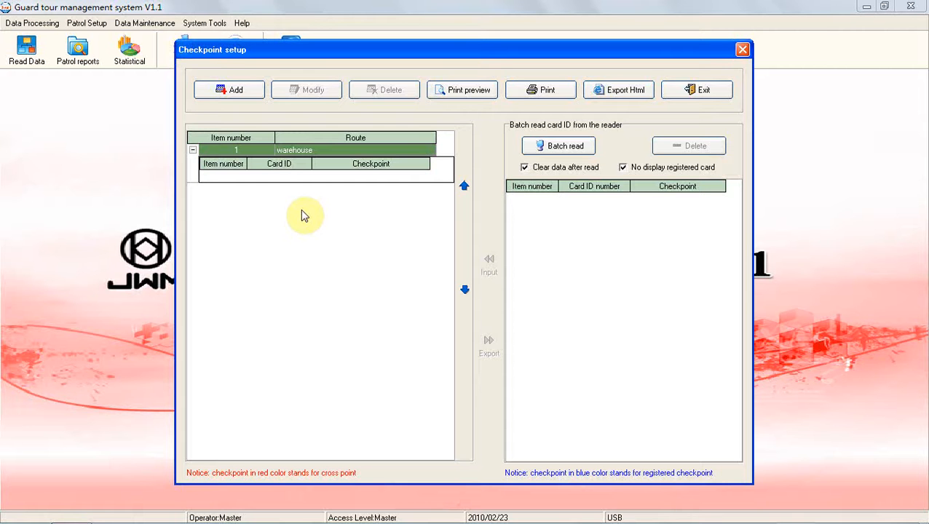
pyautogui.click(239, 90)
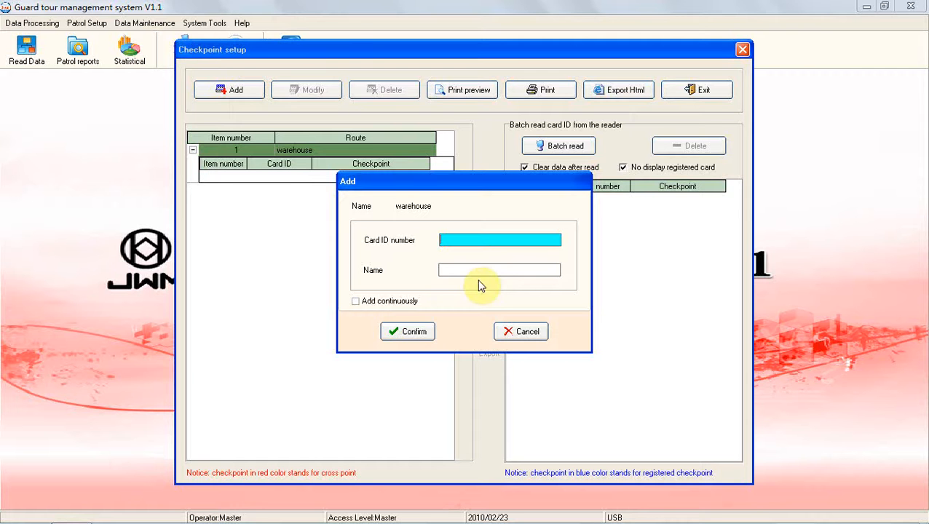
pyautogui.write('9d52')
pyautogui.click(486, 271)
pyautogui.write('w')
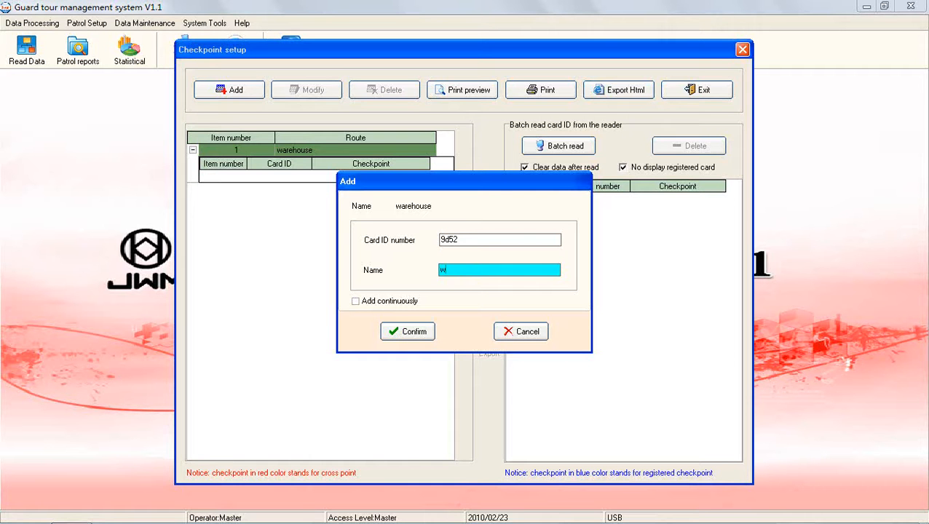
pyautogui.write('indow')
pyautogui.click(412, 331)
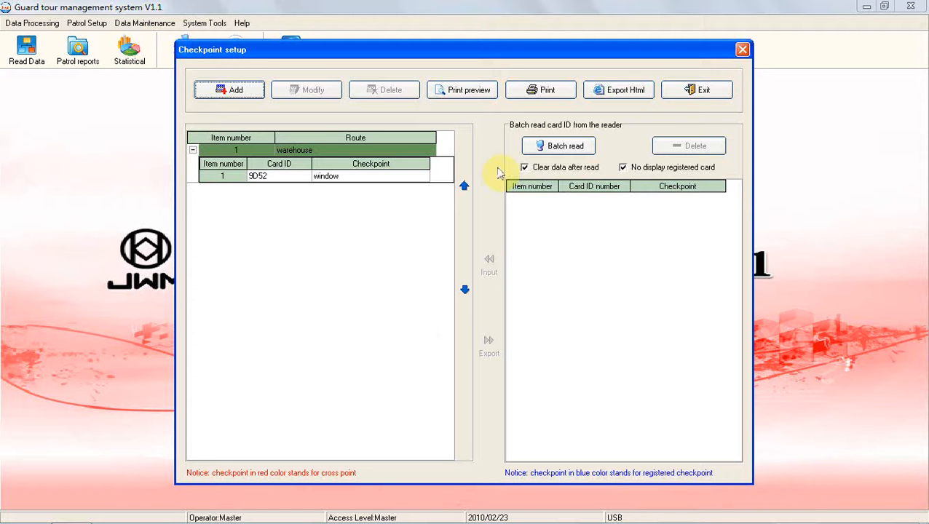
# Step: Batch read the checkpoint cards from the reader and name item 1 "desk" and item 2 "chair"
pyautogui.click(546, 147)
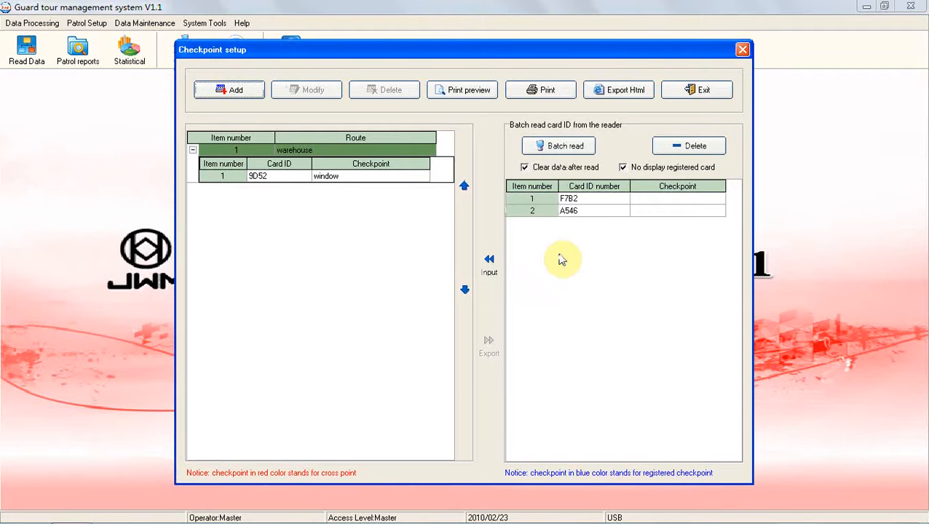
pyautogui.click(662, 198)
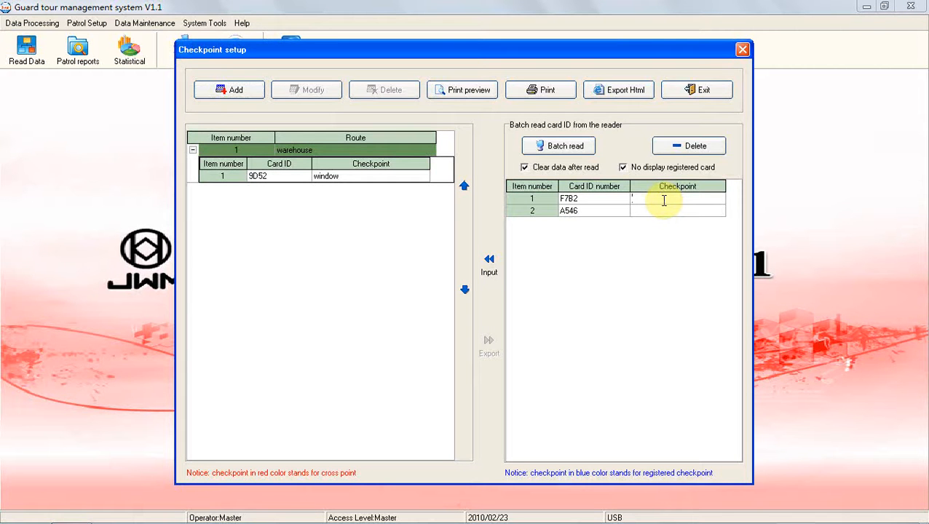
pyautogui.write('d')
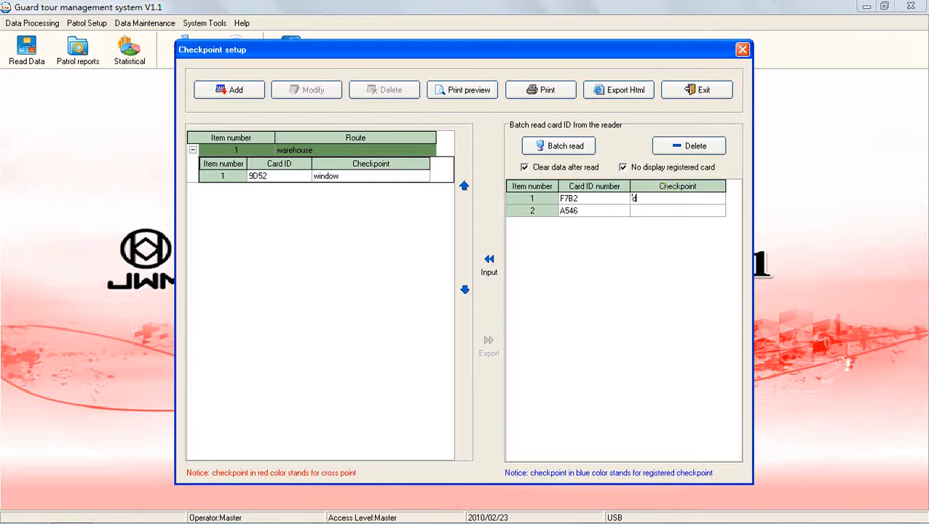
pyautogui.write('esik')
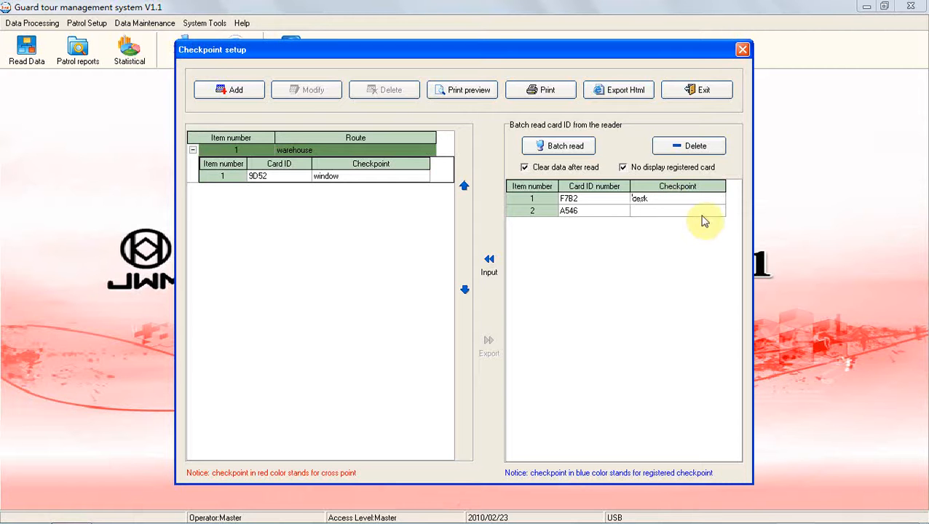
pyautogui.click(678, 211)
pyautogui.click(679, 211)
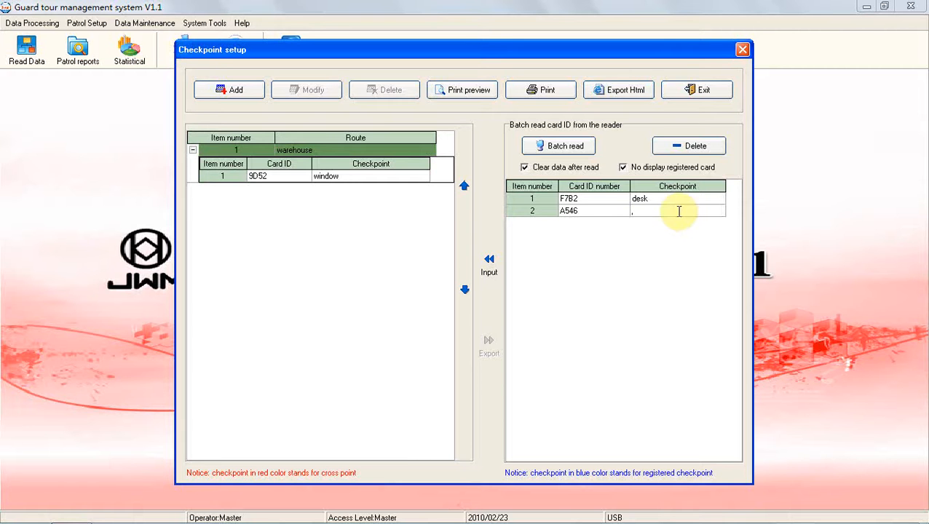
pyautogui.write('chair')
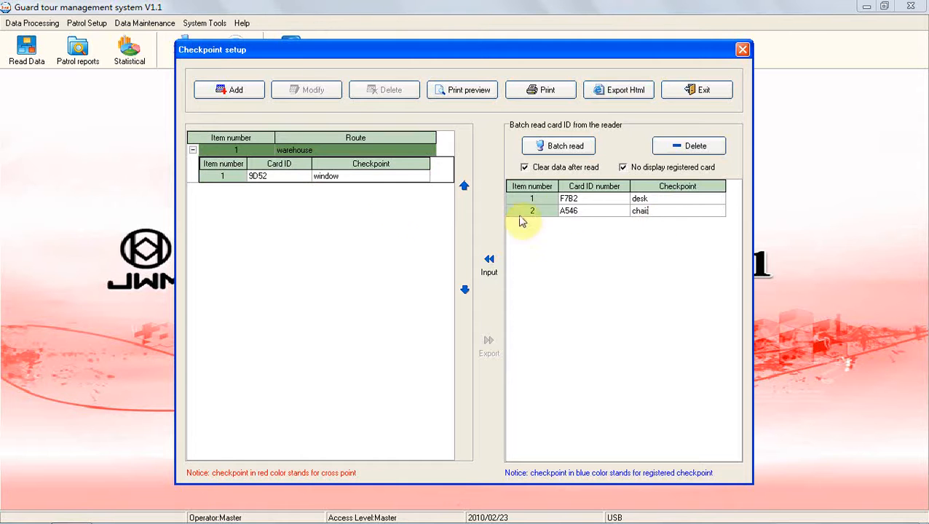
# Step: Transfer the desk and chair checkpoints, in that order, into the warehouse route and close the checkpoint setup
pyautogui.click(540, 200)
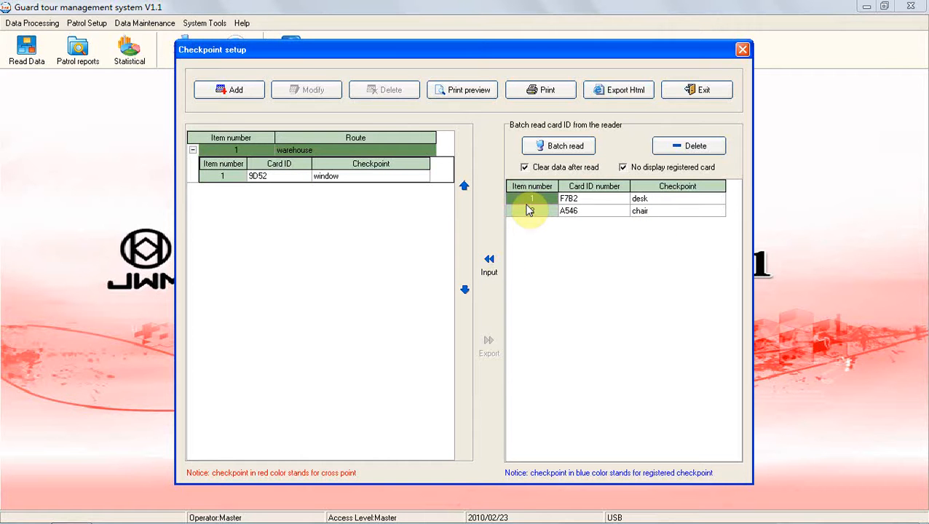
pyautogui.click(489, 269)
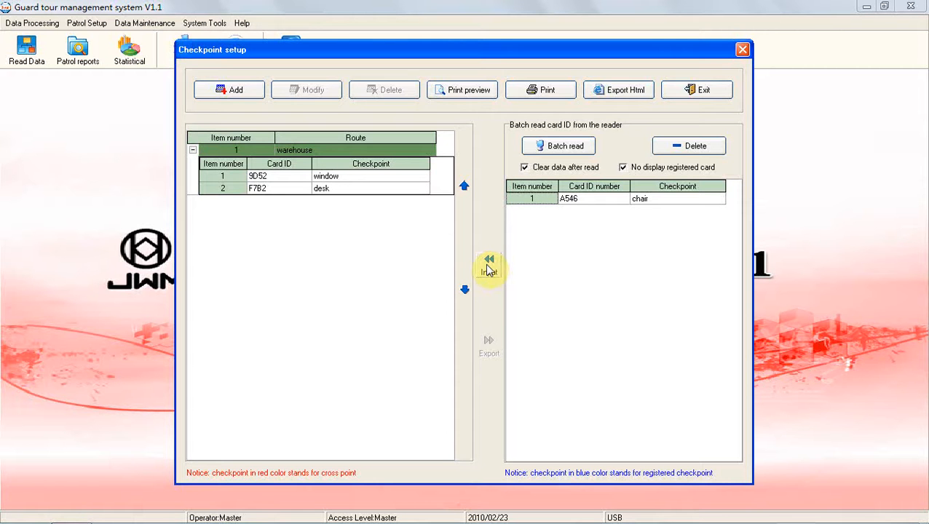
pyautogui.click(530, 193)
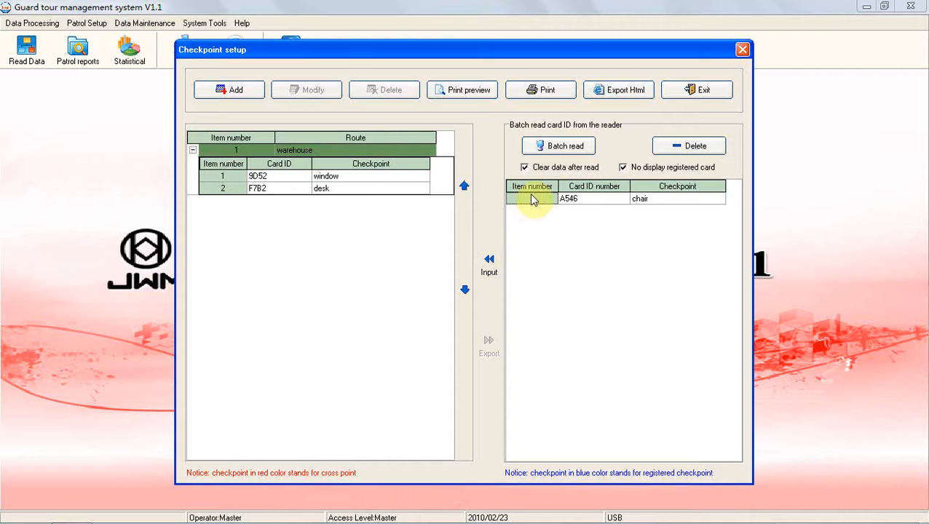
pyautogui.click(488, 267)
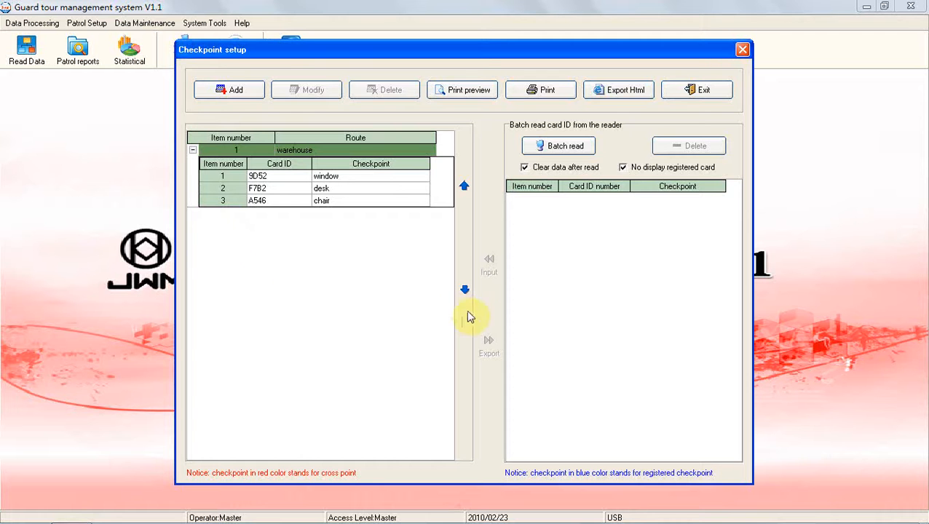
pyautogui.click(704, 90)
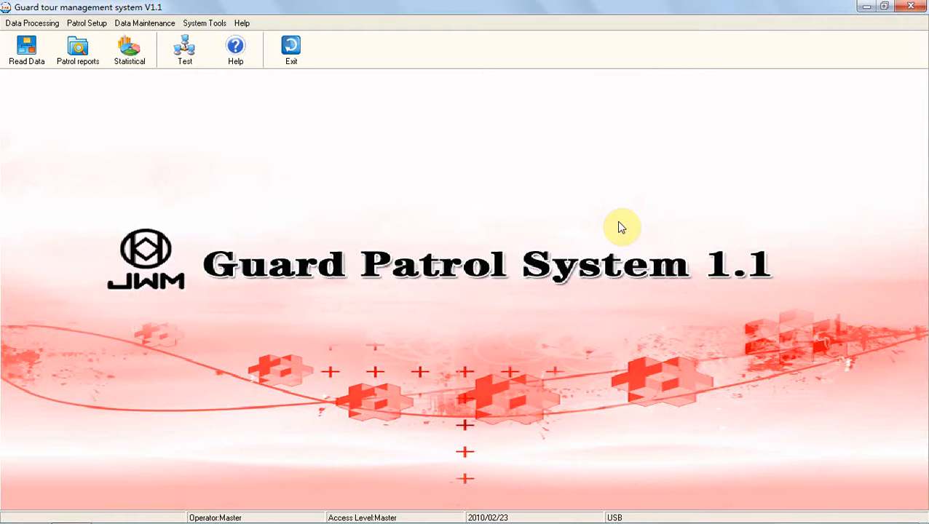
# Step: Batch read the event card numbers from the reader into the event setup
pyautogui.click(85, 24)
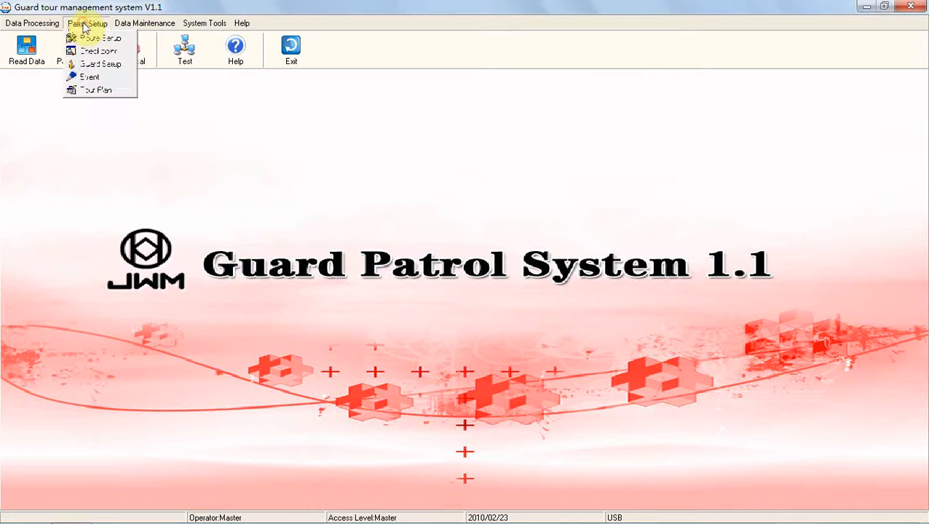
pyautogui.click(101, 80)
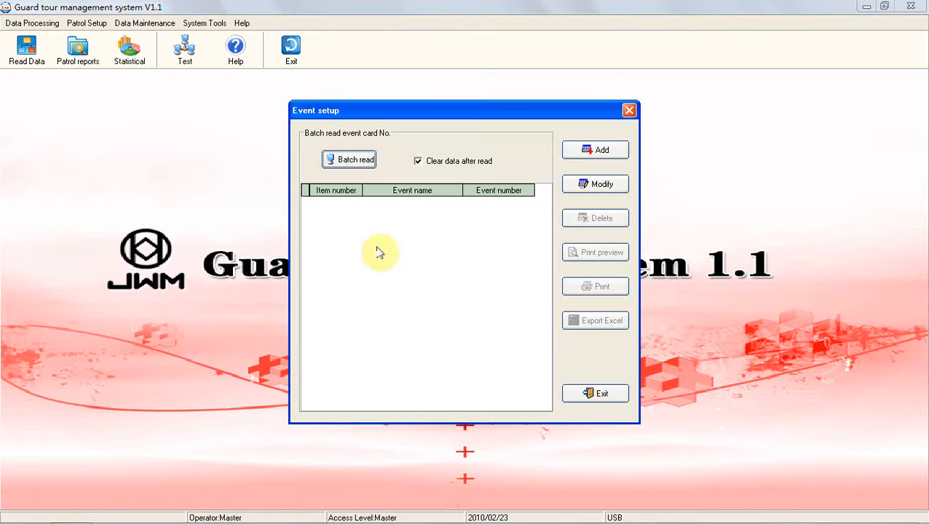
pyautogui.click(354, 160)
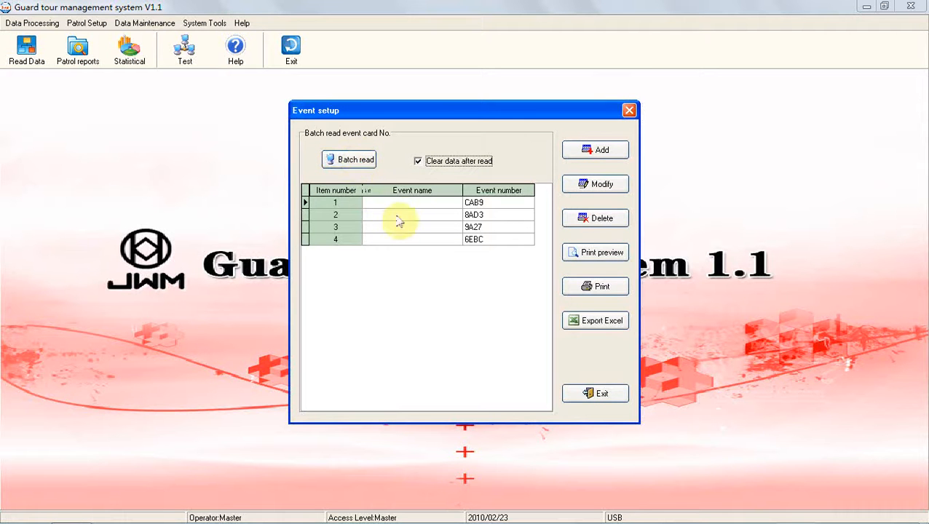
# Step: Name the event of item 1 "hiden fire danger"
pyautogui.click(421, 206)
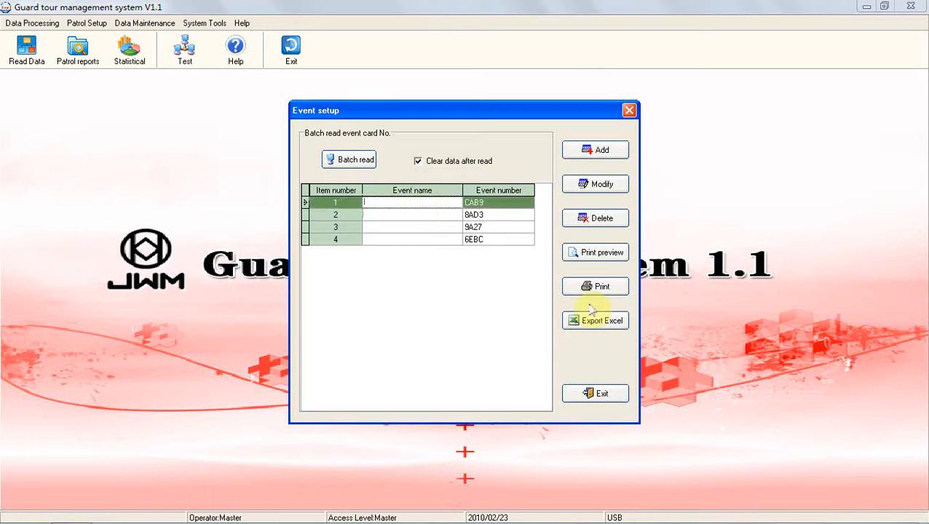
pyautogui.write('hidden')
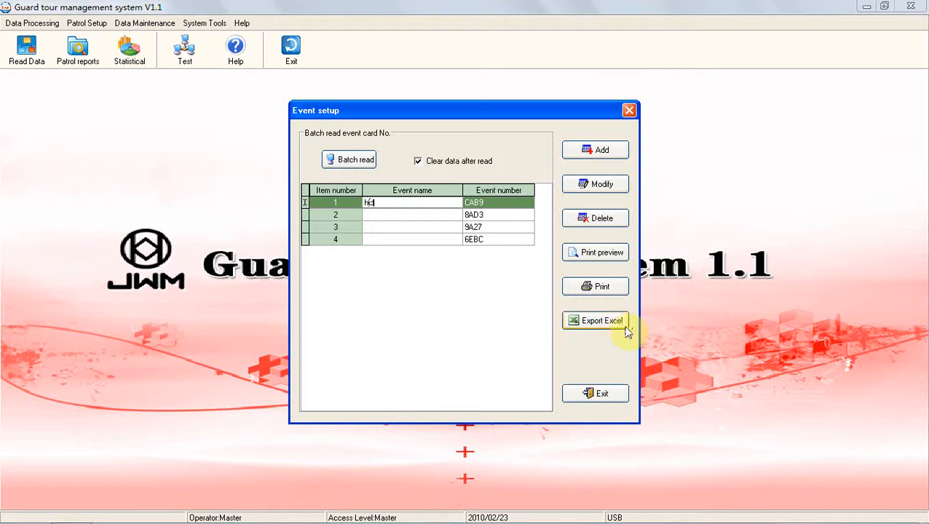
pyautogui.press('BackSpace')
pyautogui.press('BackSpace')
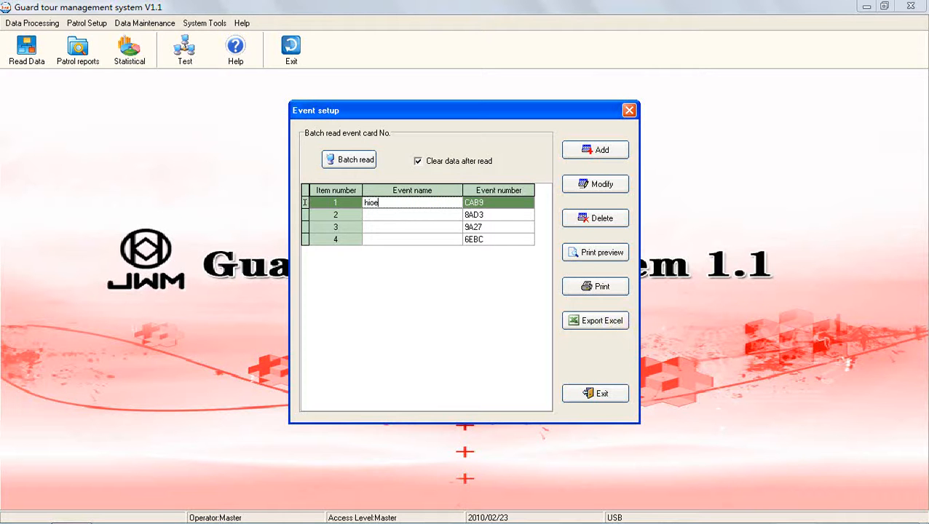
pyautogui.write('n file dangero')
pyautogui.press('BackSpace')
# Step: Name the event of item 2 "unlocked door" and that of item 3 "raw materials lost"
pyautogui.click(451, 215)
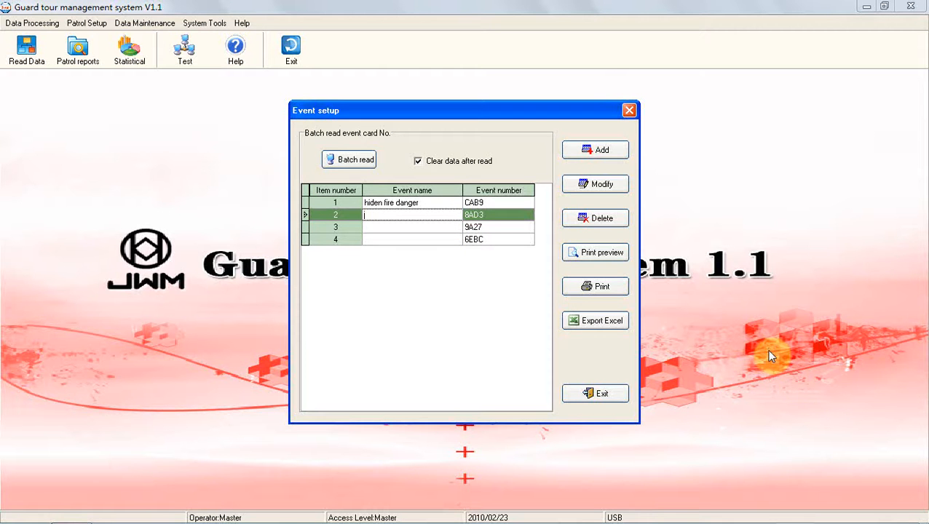
pyautogui.write('unlocked door')
pyautogui.click(439, 232)
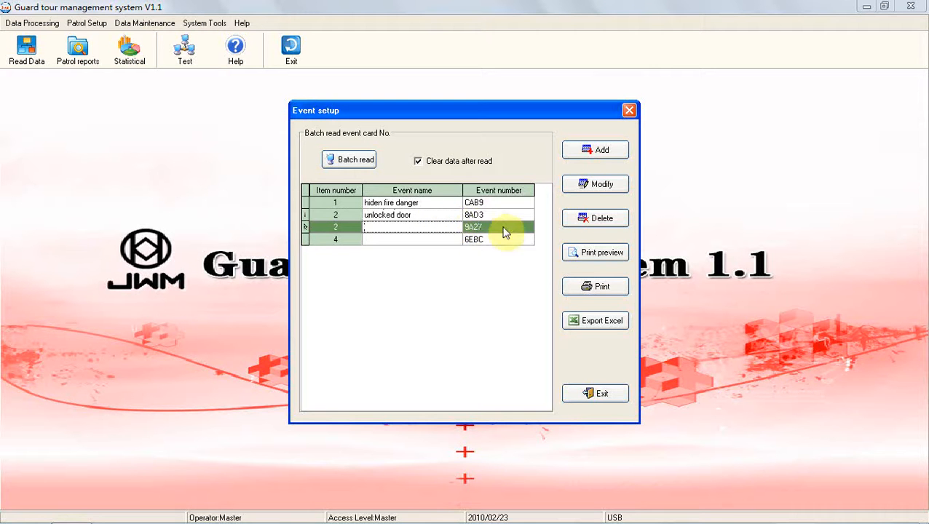
pyautogui.write('fai')
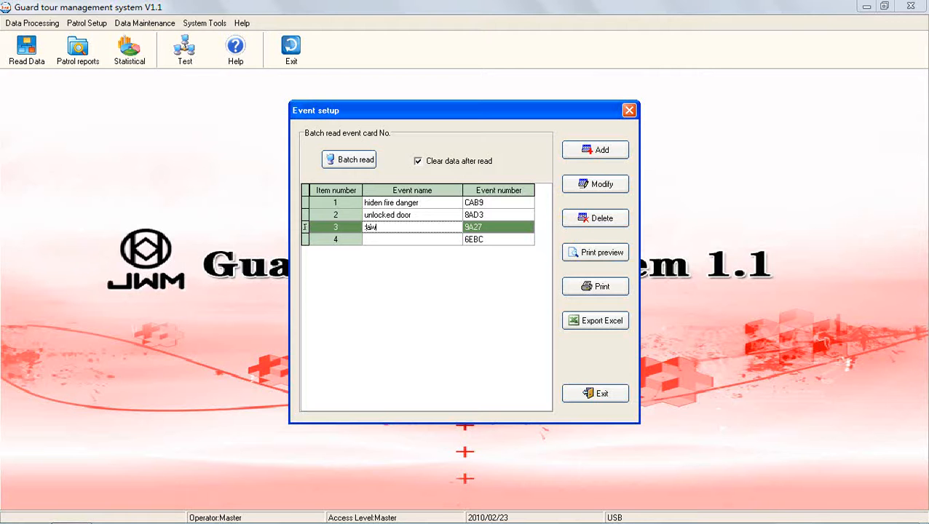
pyautogui.write(' materials lost')
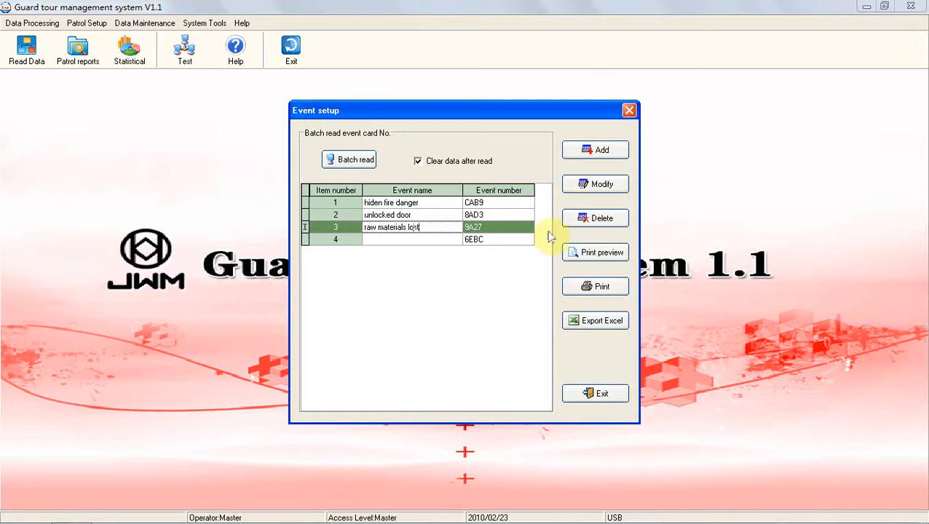
# Step: Name the event of item 4 "lights still on" and close the event setup
pyautogui.click(439, 240)
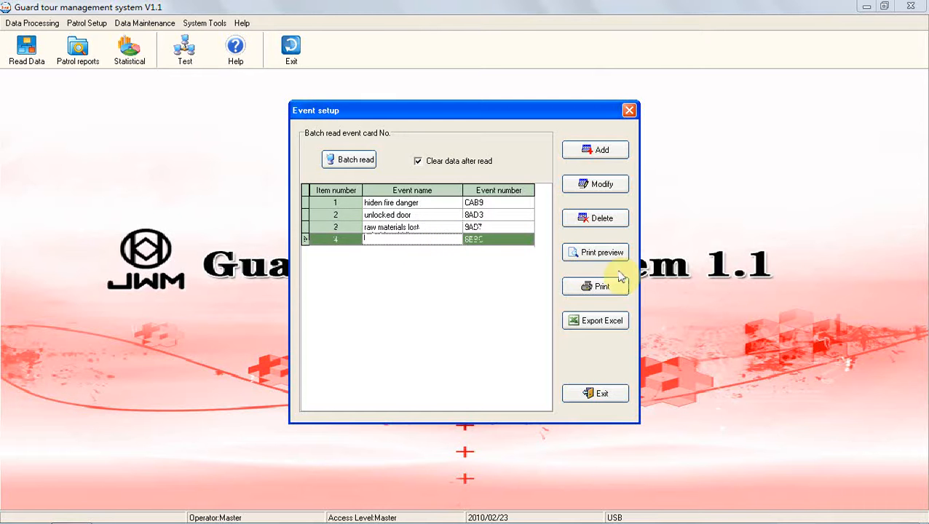
pyautogui.write('ligh')
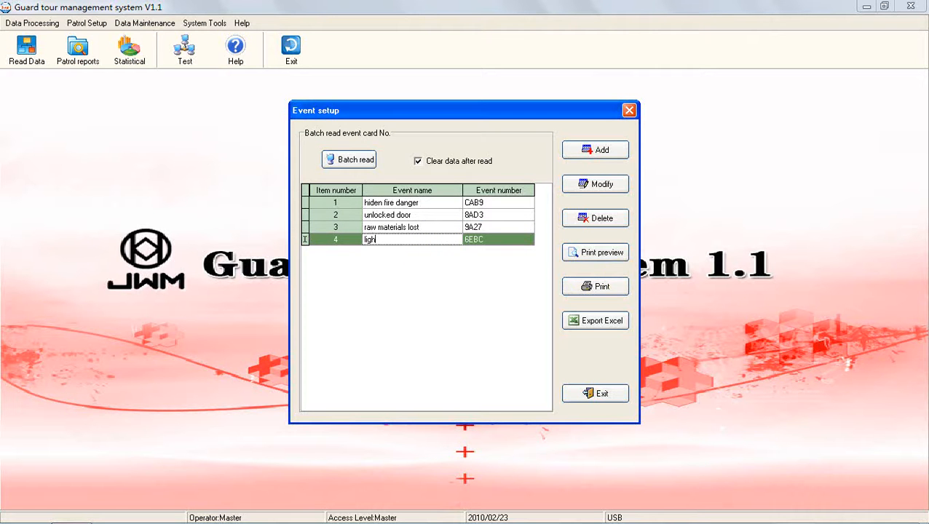
pyautogui.write('ts o')
pyautogui.write('ill o')
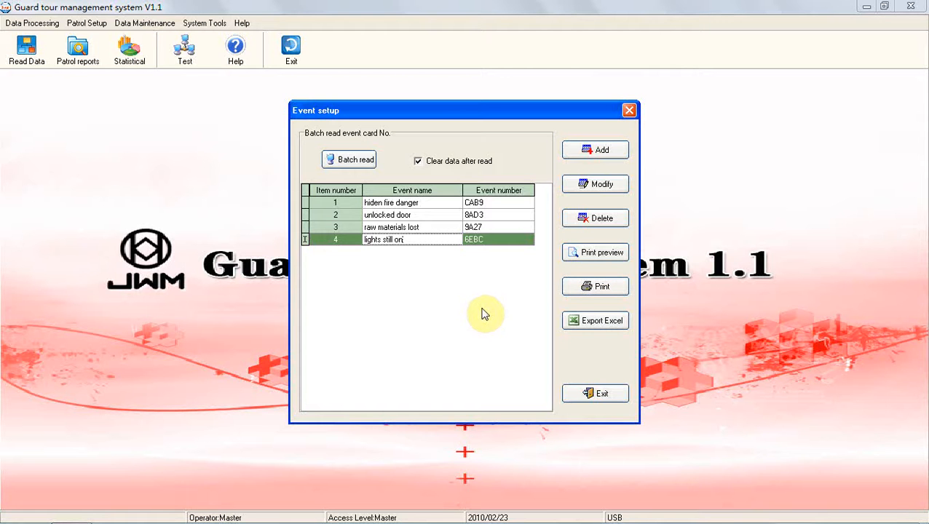
pyautogui.click(590, 394)
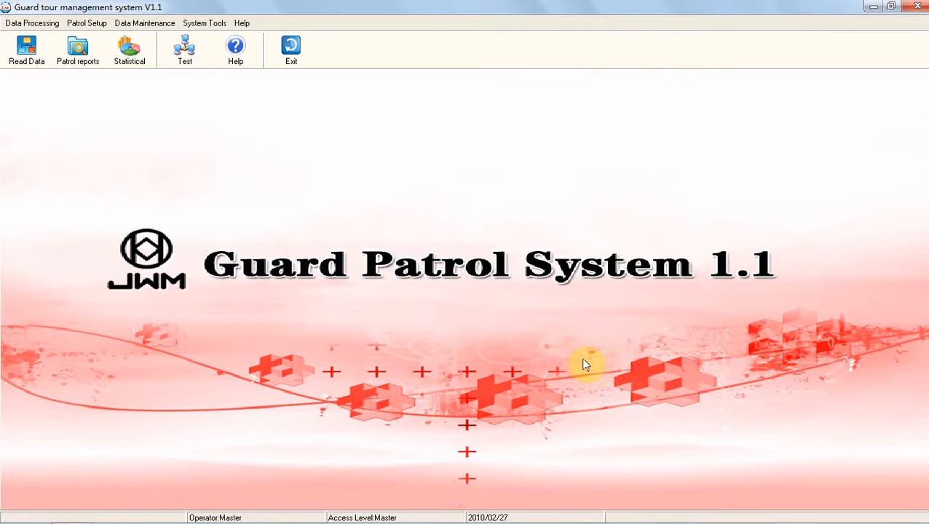
# Step: Start a new tour plan for the warehouse route with the start date 2010/02/27
pyautogui.click(88, 24)
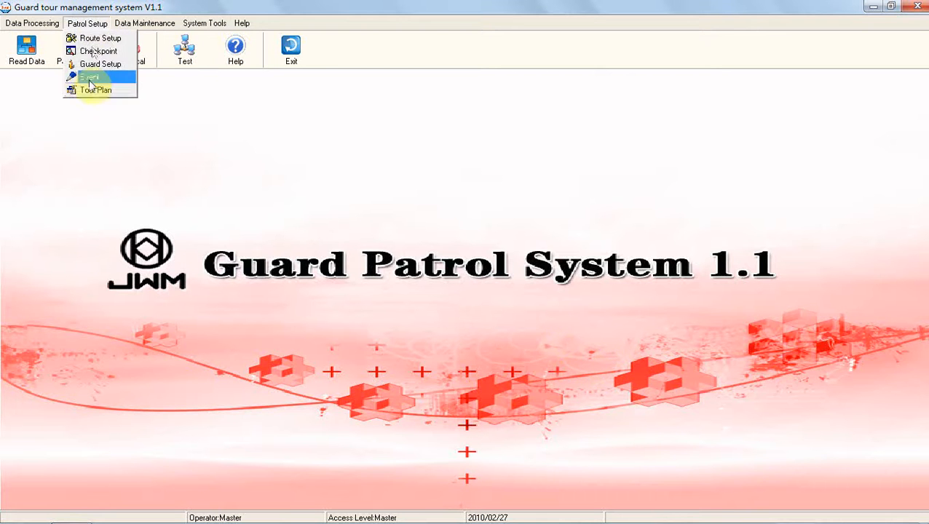
pyautogui.click(91, 91)
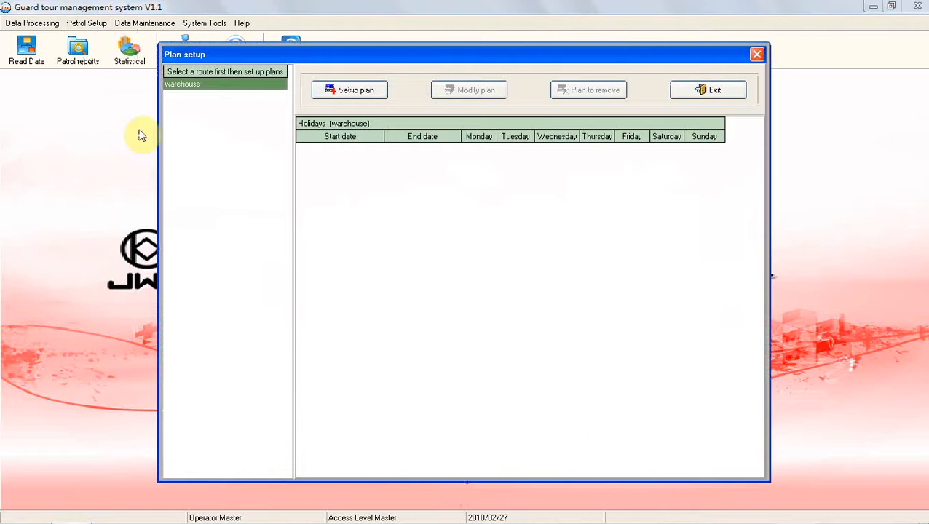
pyautogui.click(360, 90)
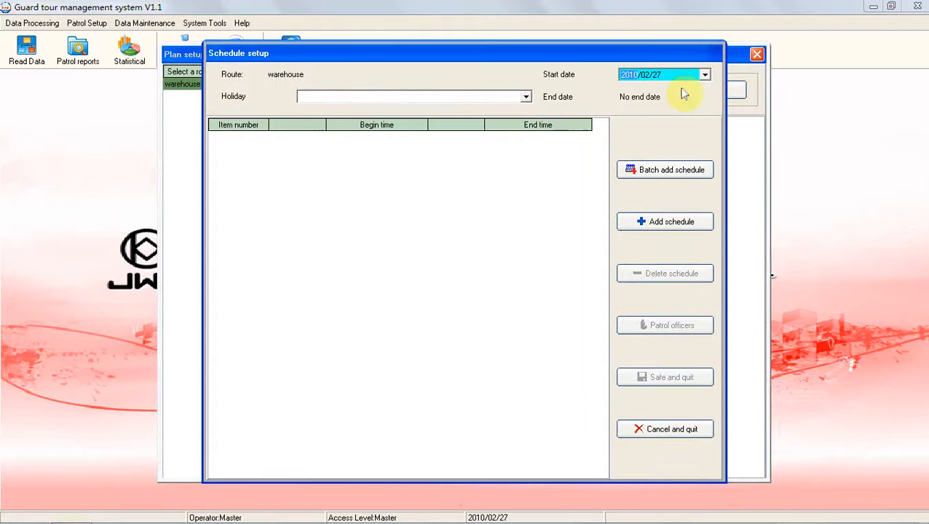
pyautogui.click(704, 74)
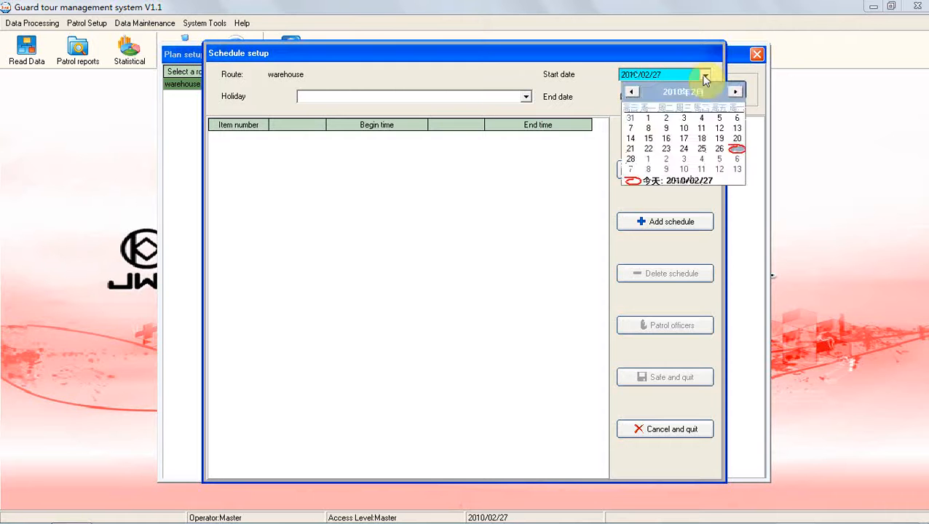
pyautogui.click(738, 150)
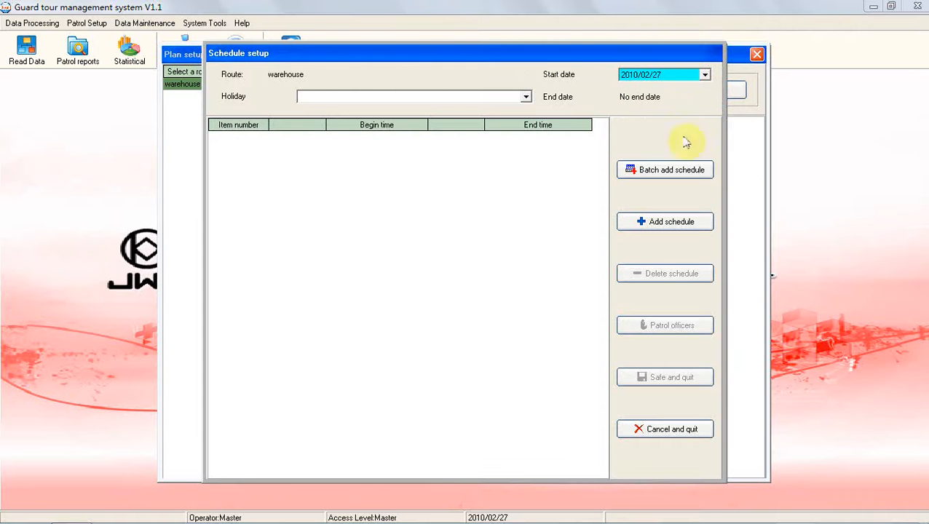
# Step: Mark Saturday and Sunday as the holidays of the warehouse plan
pyautogui.click(526, 97)
pyautogui.click(323, 161)
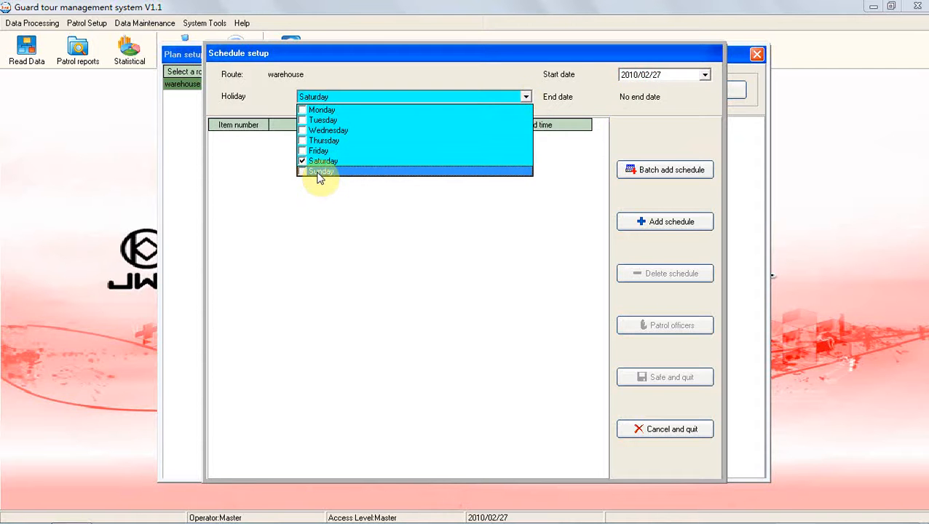
pyautogui.click(319, 173)
pyautogui.click(489, 249)
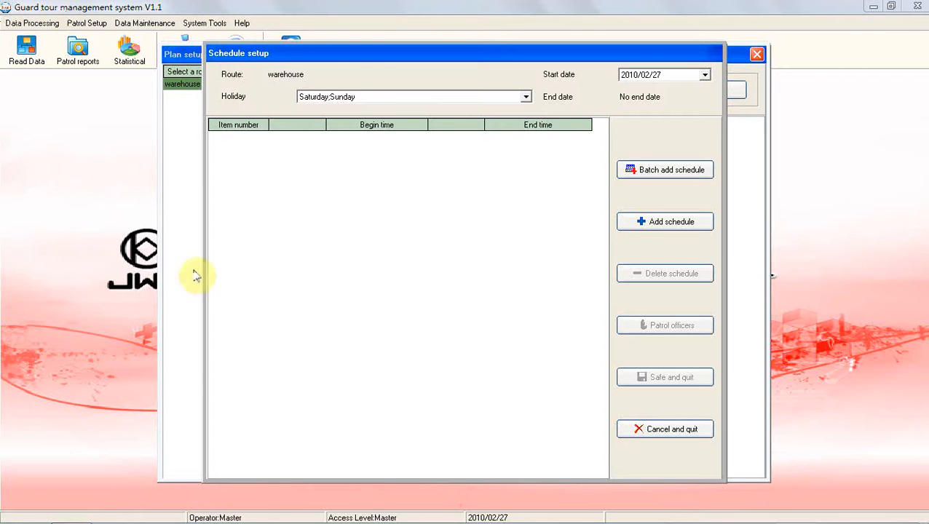
# Step: Batch add schedules with a 6-minute tour duration and a 10-minute break, beginning at 01:00 and ending at 18:00
pyautogui.click(661, 179)
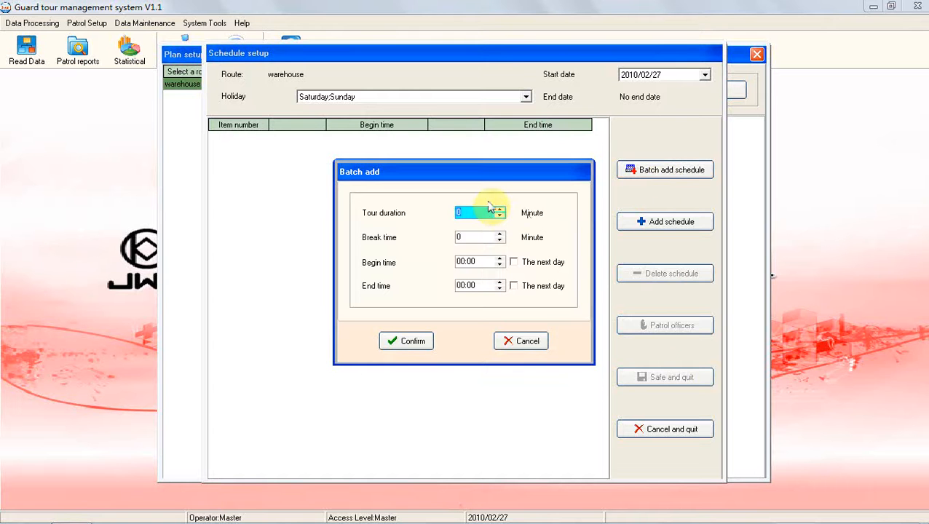
pyautogui.write('6')
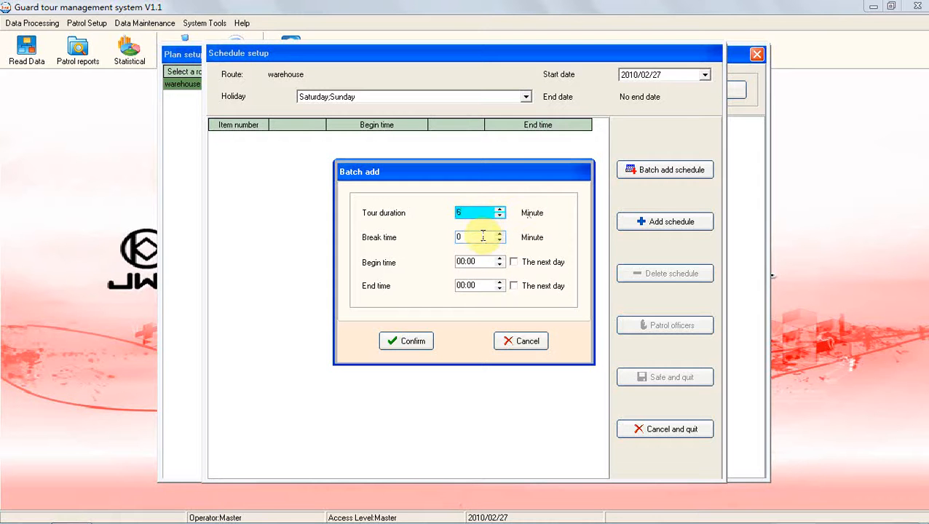
pyautogui.click(483, 236)
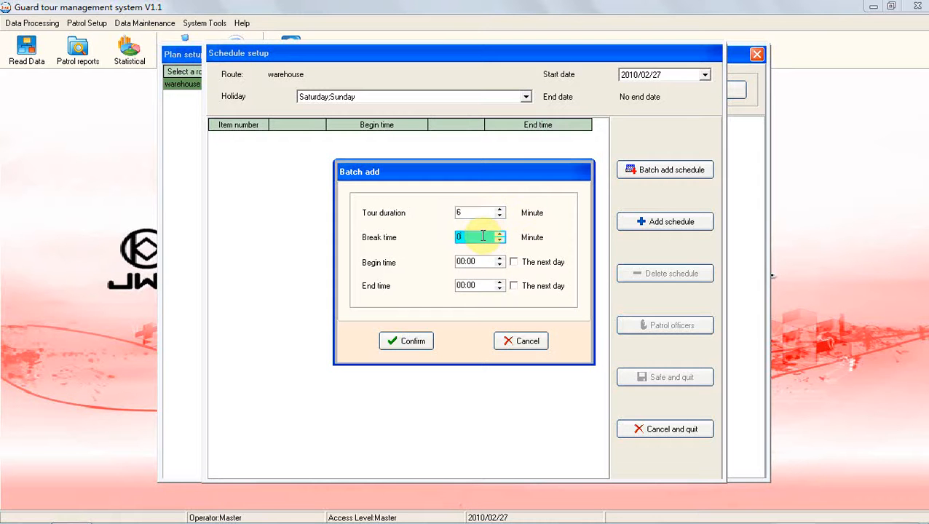
pyautogui.write('10')
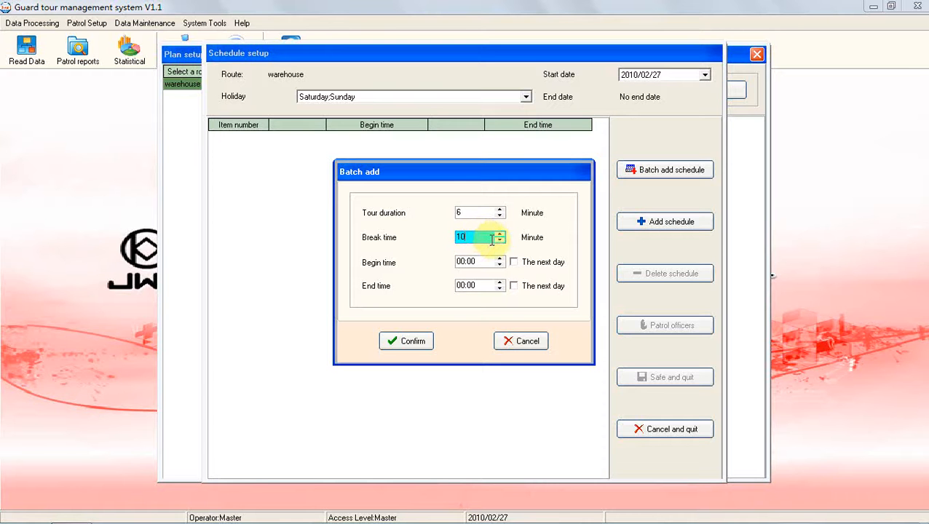
pyautogui.click(464, 262)
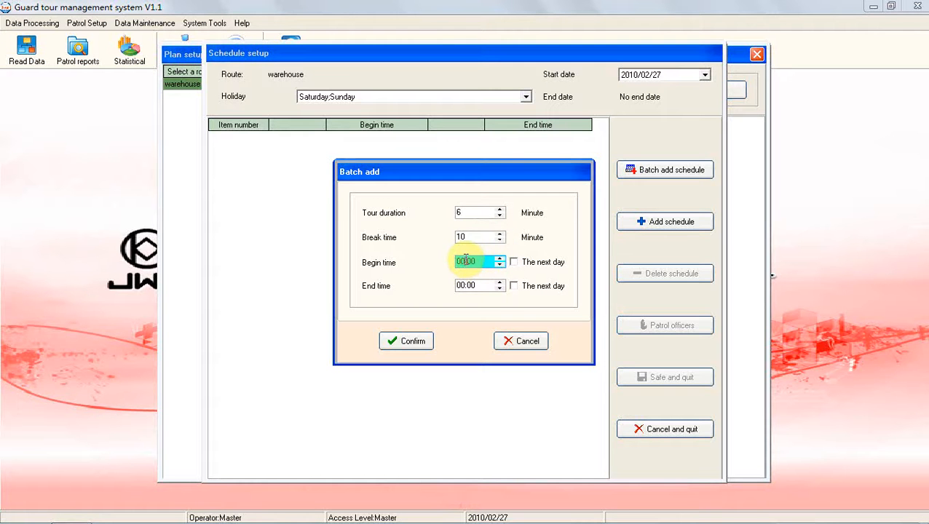
pyautogui.write('1')
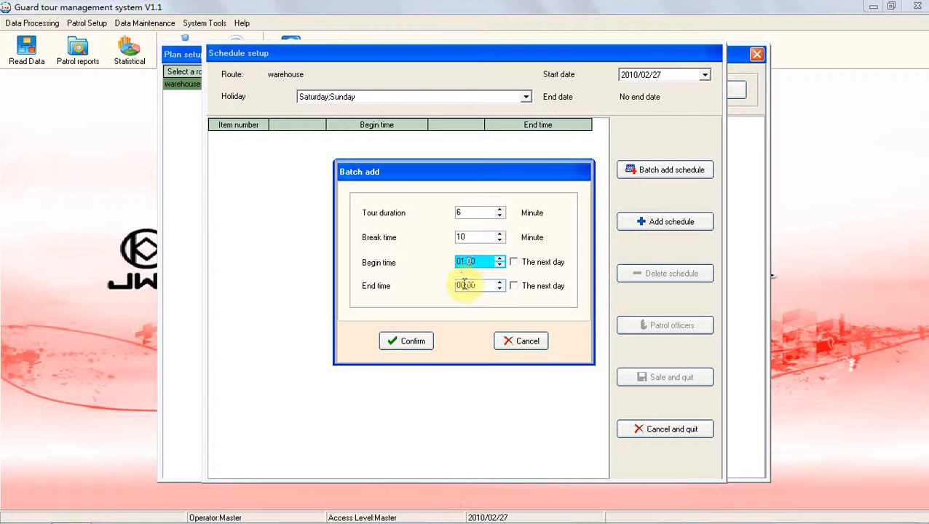
pyautogui.click(465, 285)
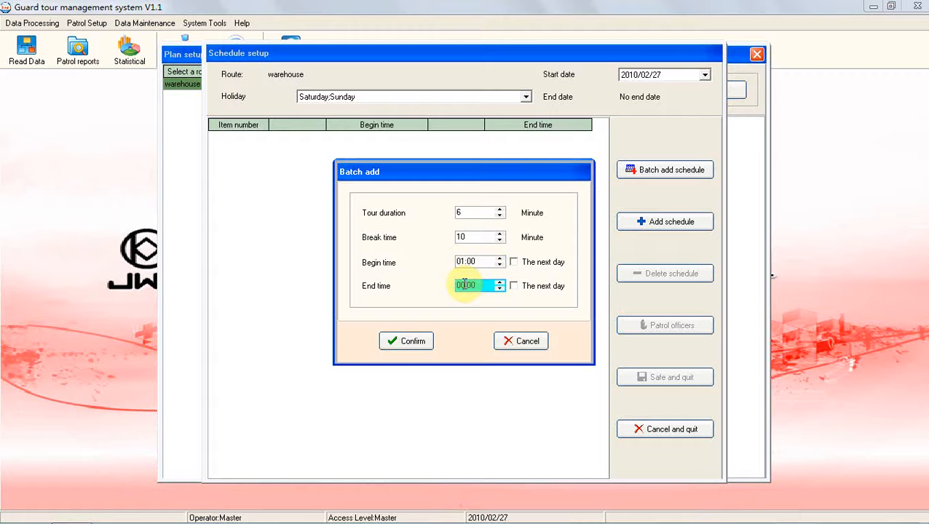
pyautogui.write('23')
pyautogui.write('18')
pyautogui.click(413, 343)
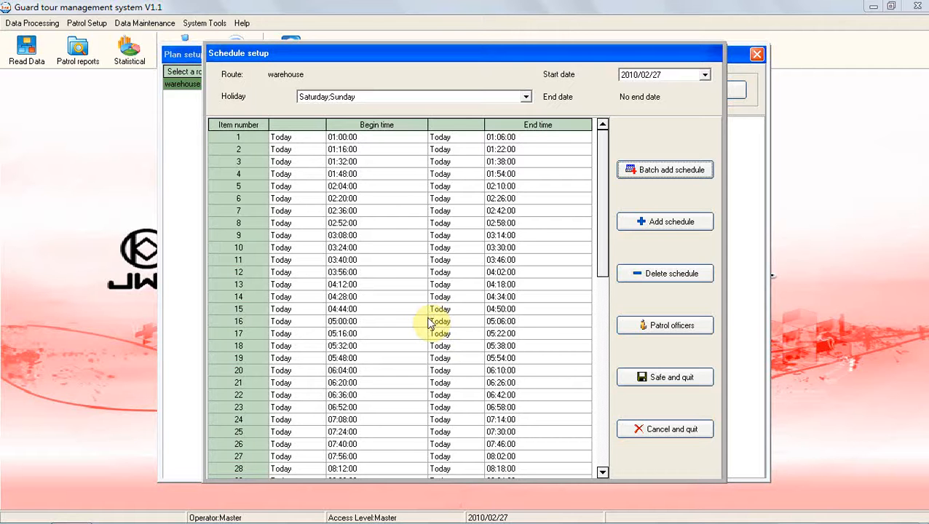
# Step: Add a single time period from 19:00 to 23:00 to the schedule, with the end time on the same day
pyautogui.click(645, 227)
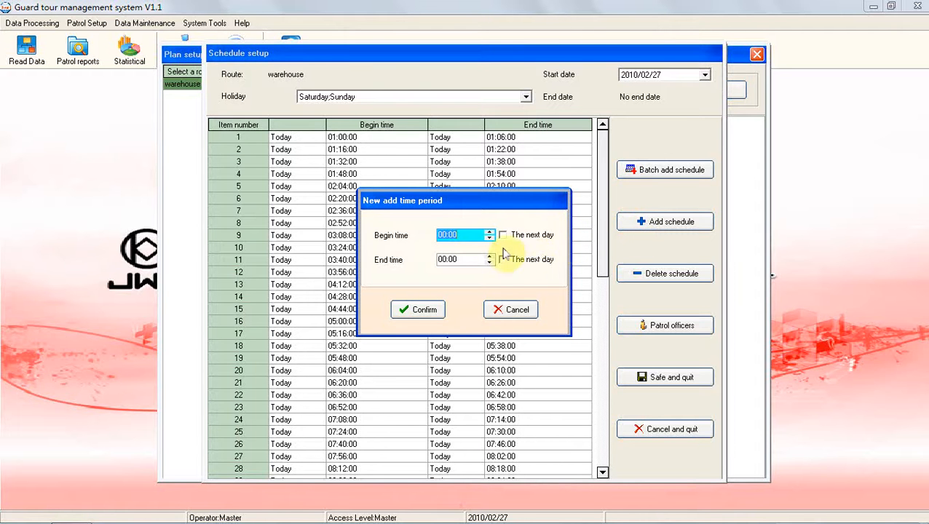
pyautogui.write('19:')
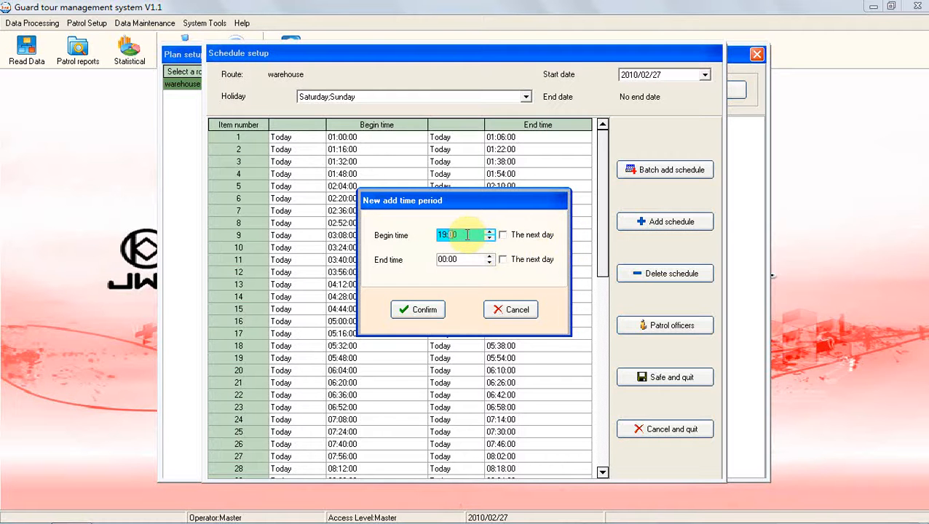
pyautogui.write('0')
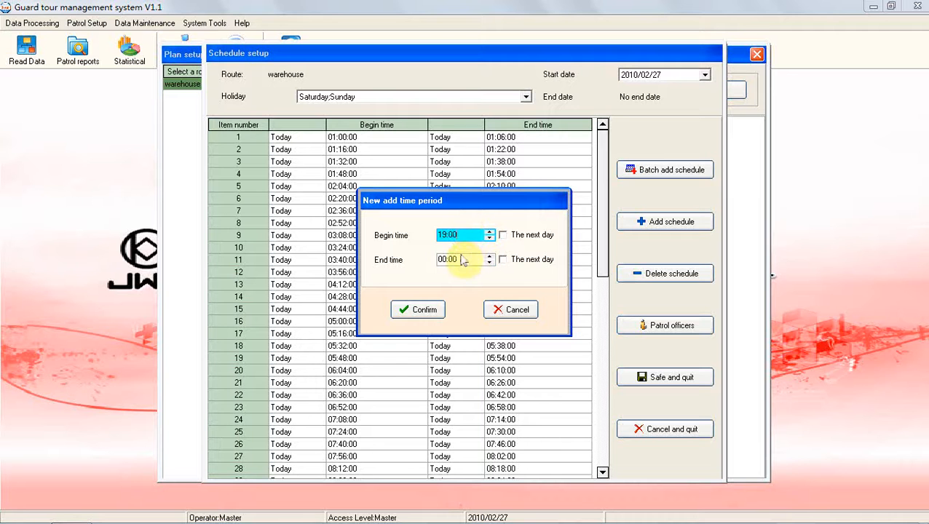
pyautogui.click(457, 259)
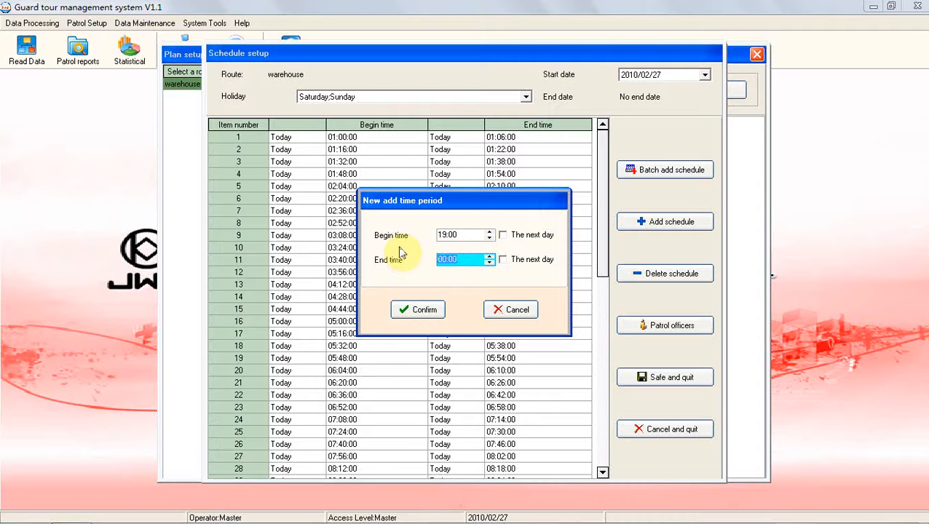
pyautogui.write('23:00')
pyautogui.click(431, 311)
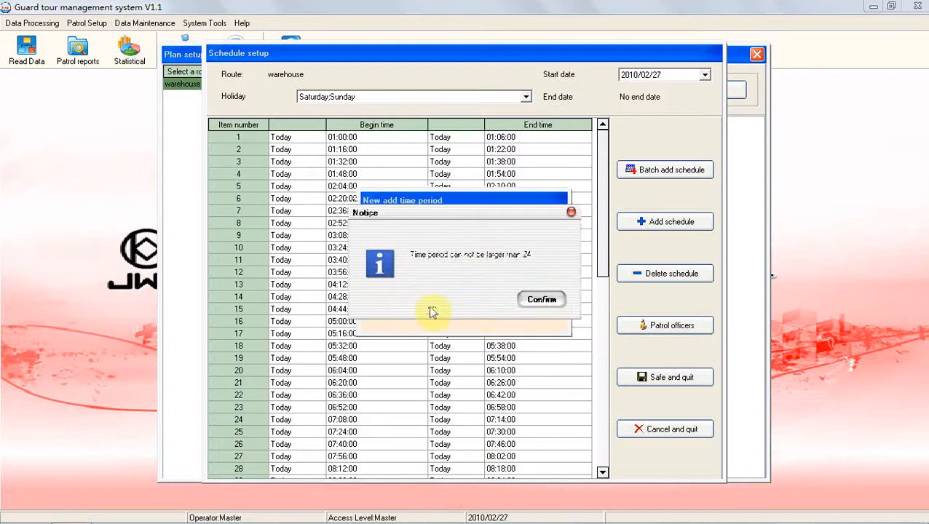
pyautogui.click(541, 299)
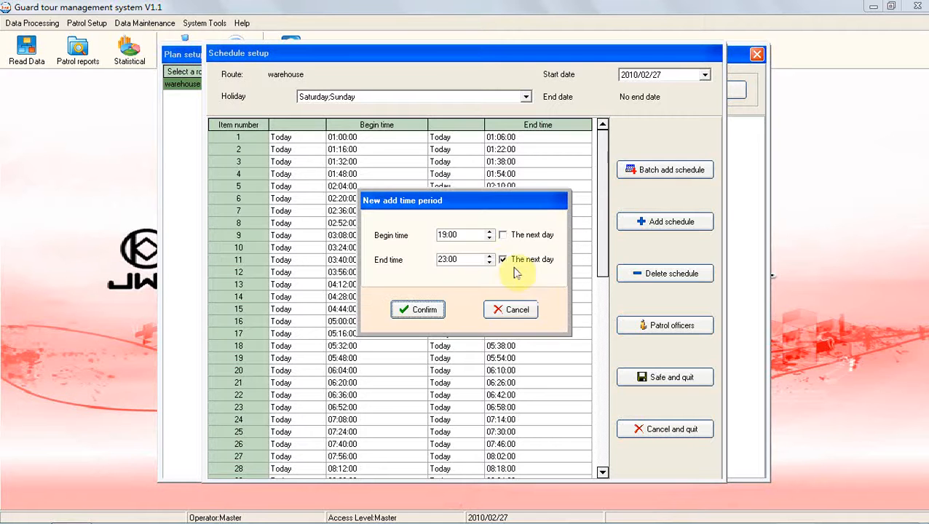
pyautogui.click(502, 260)
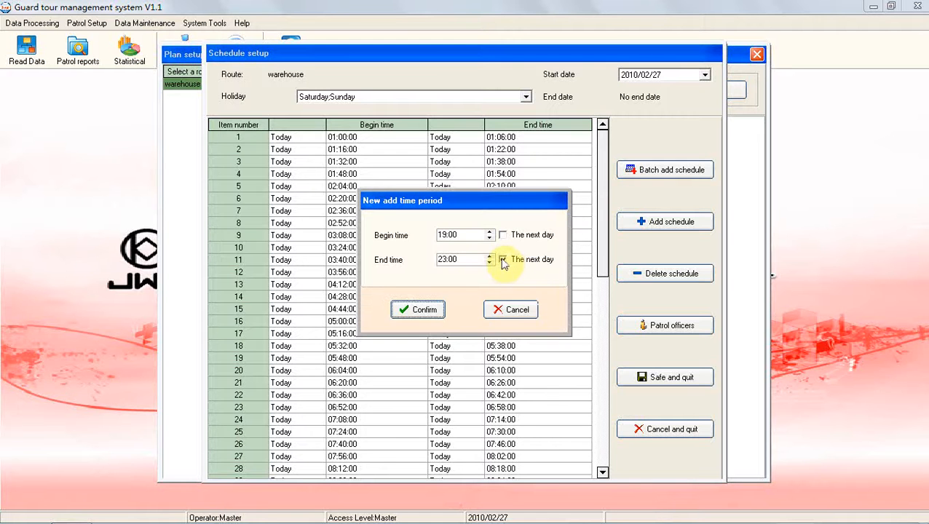
pyautogui.click(424, 311)
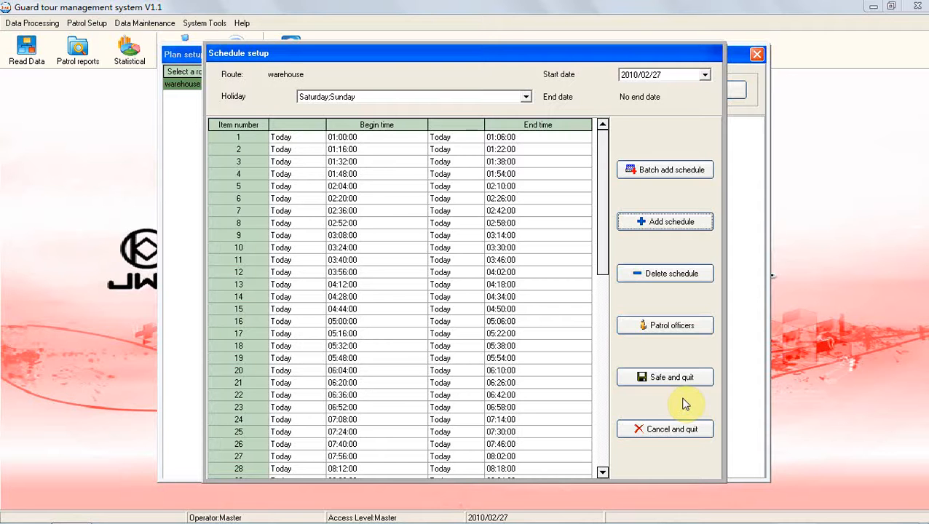
# Step: Assign all four guards from the personnel list as patrol officers for the schedule, in their listed order
pyautogui.click(674, 325)
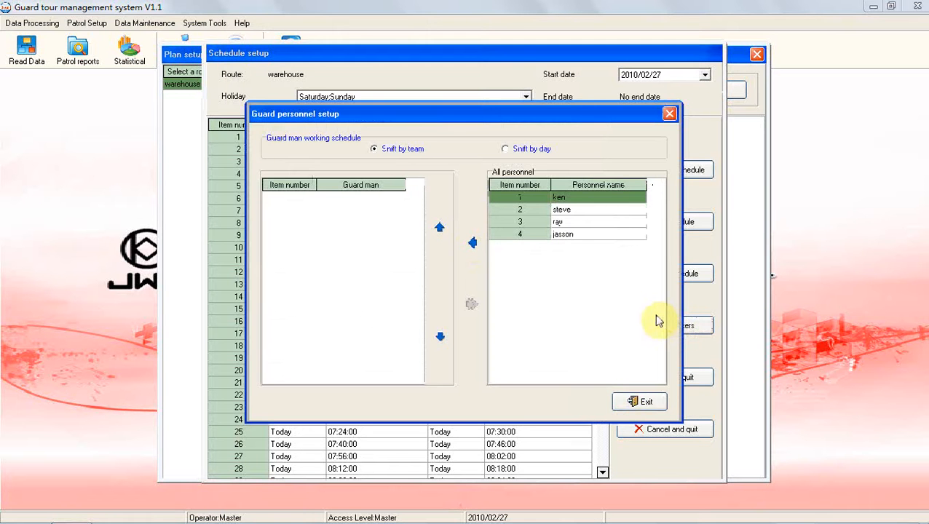
pyautogui.click(472, 244)
pyautogui.click(517, 213)
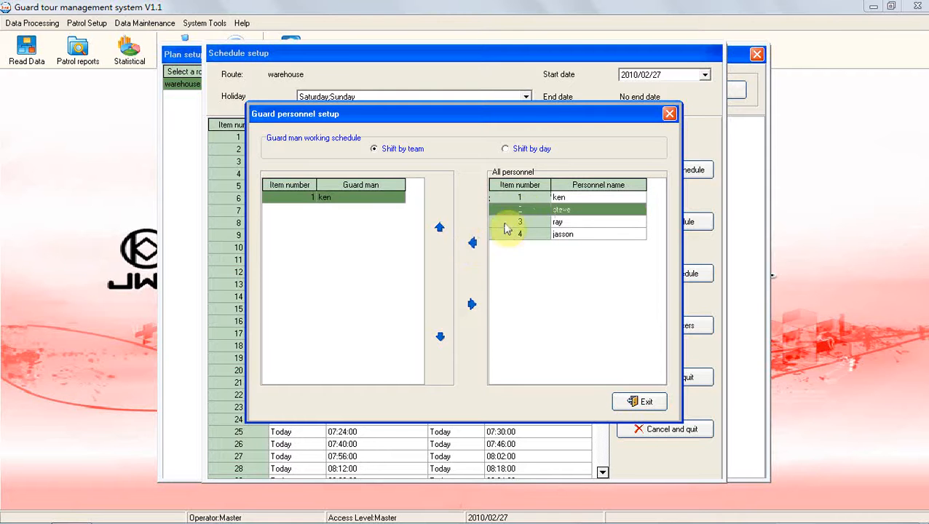
pyautogui.click(472, 243)
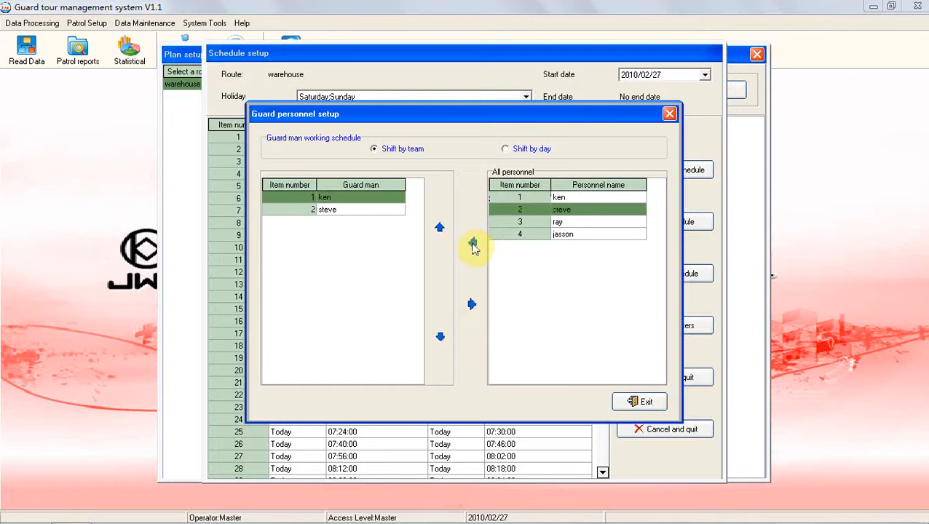
pyautogui.click(546, 224)
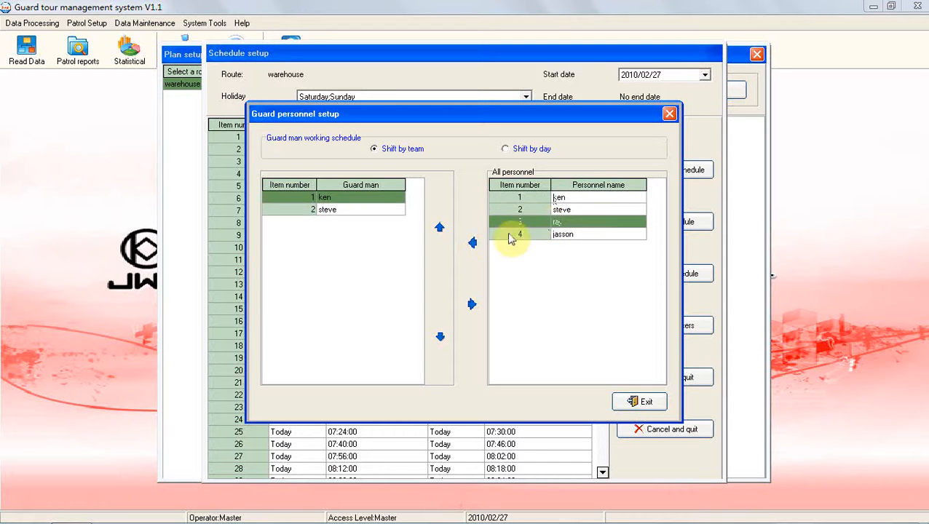
pyautogui.click(473, 243)
pyautogui.click(530, 234)
pyautogui.click(473, 243)
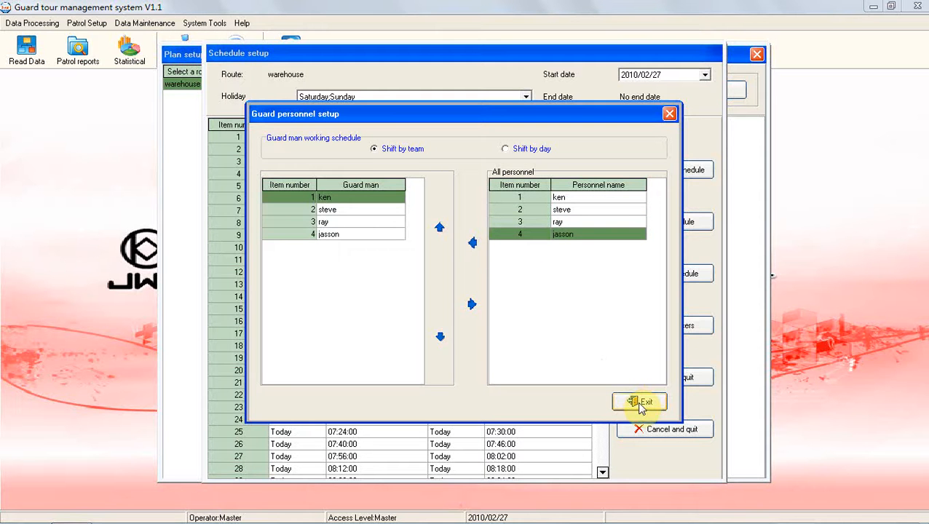
# Step: Set the guards' working schedule to shift by day and save the warehouse schedule
pyautogui.click(513, 150)
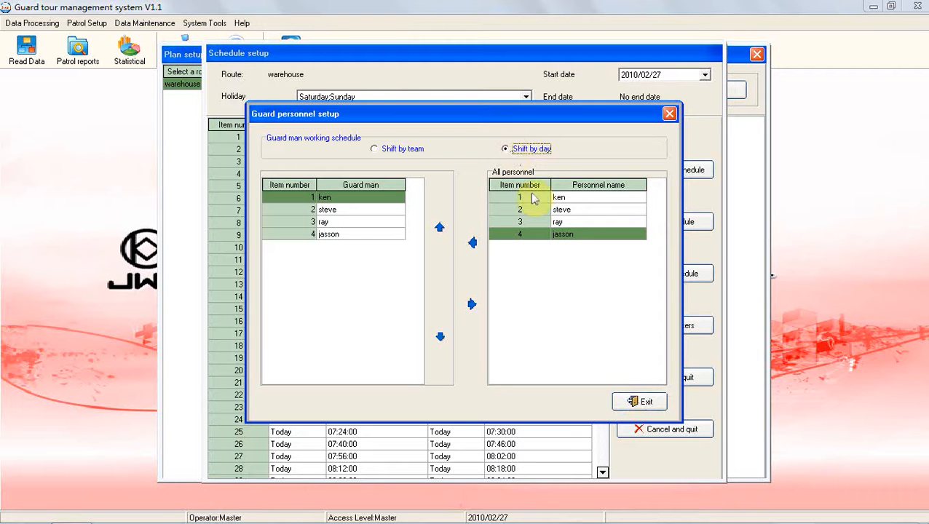
pyautogui.click(641, 405)
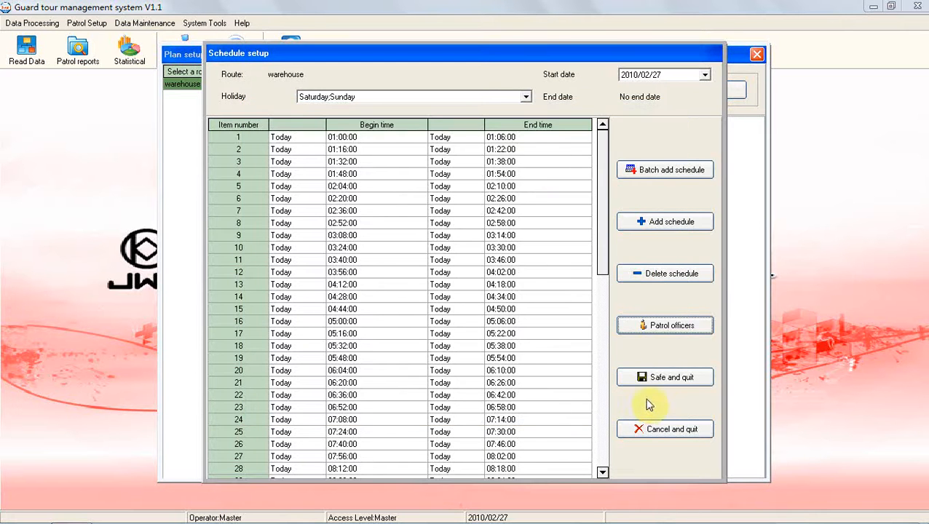
pyautogui.click(683, 384)
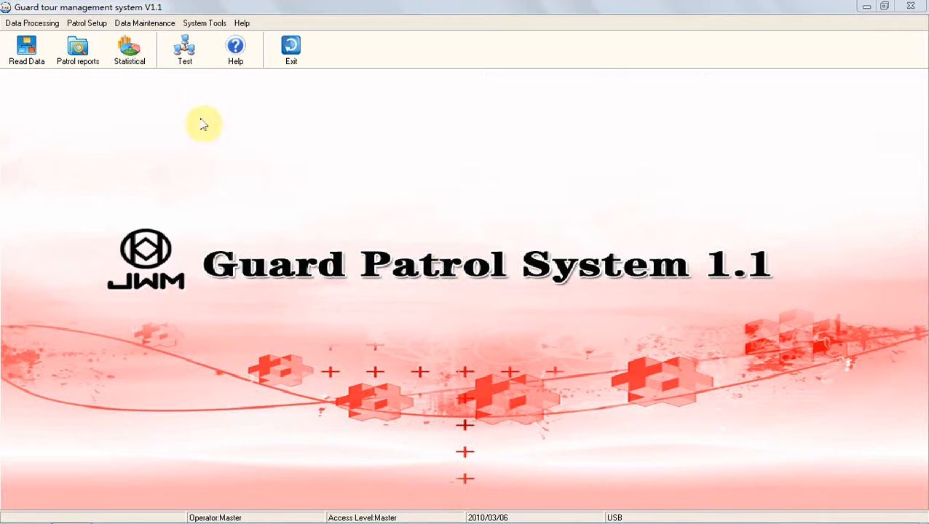
# Step: Read the patrol records from the connected reader and close the data reading window
pyautogui.click(28, 50)
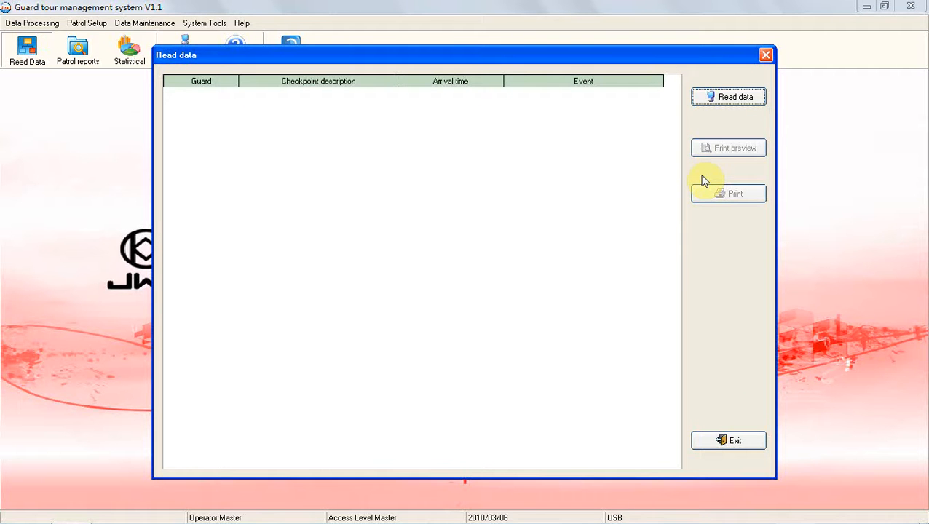
pyautogui.click(737, 103)
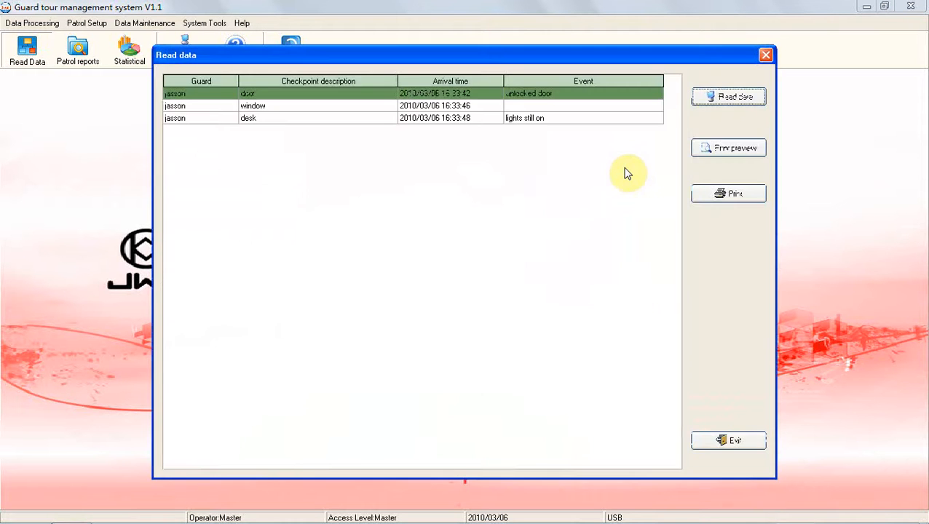
pyautogui.click(732, 442)
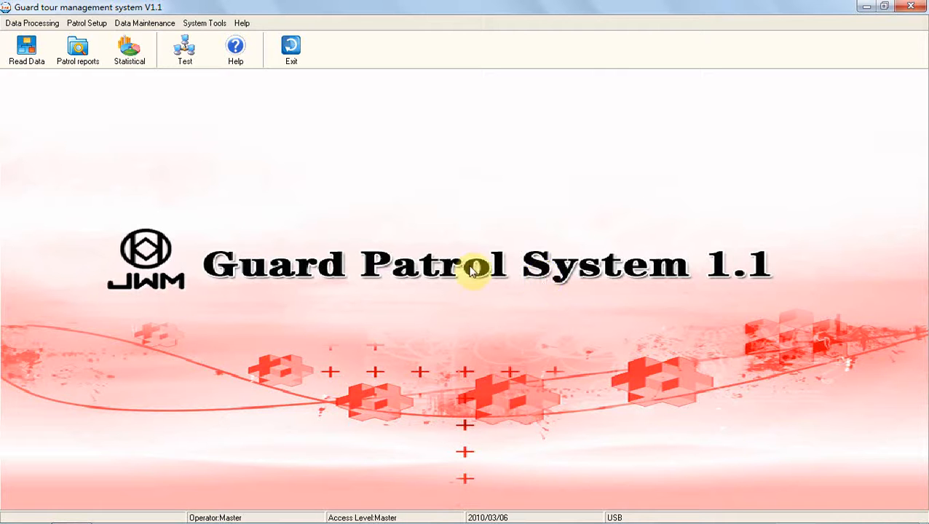
# Step: Search the patrol report for all records from 2010/03/05 to 2010/03/06, review it, and close the report
pyautogui.click(70, 61)
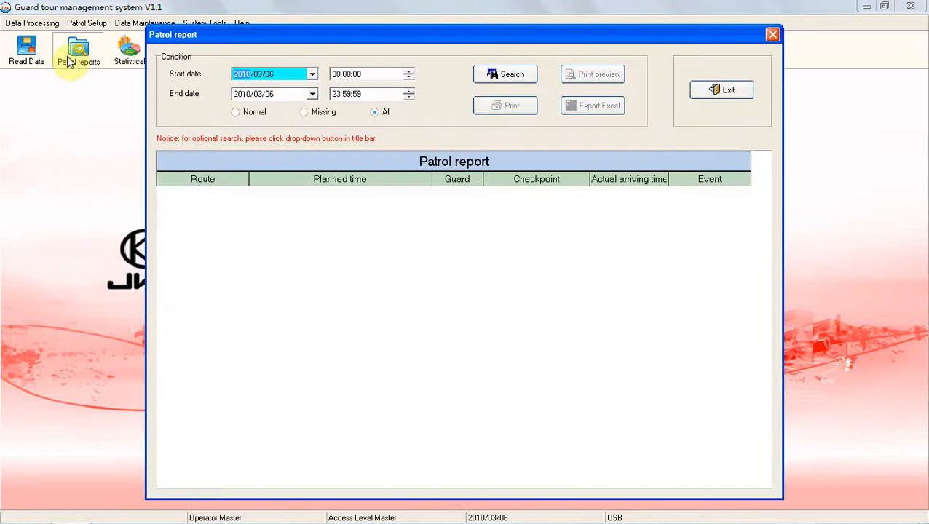
pyautogui.click(312, 74)
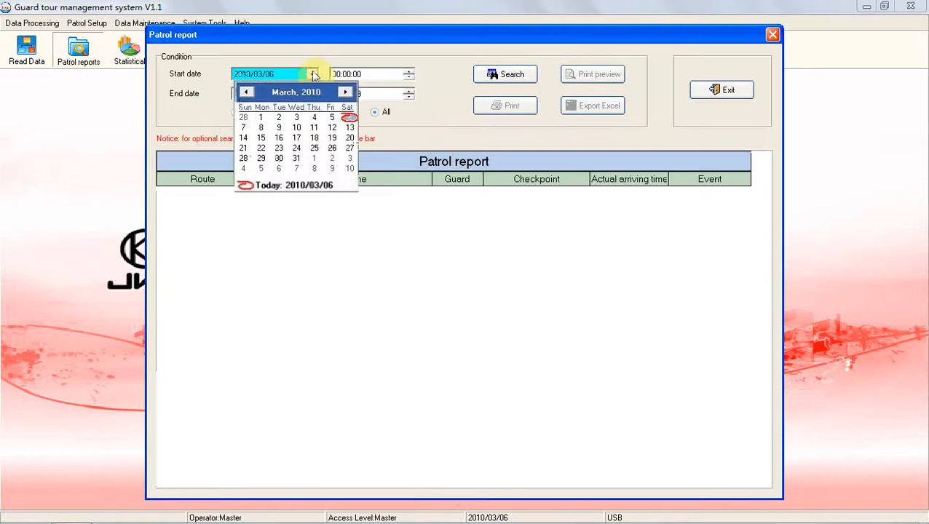
pyautogui.click(331, 119)
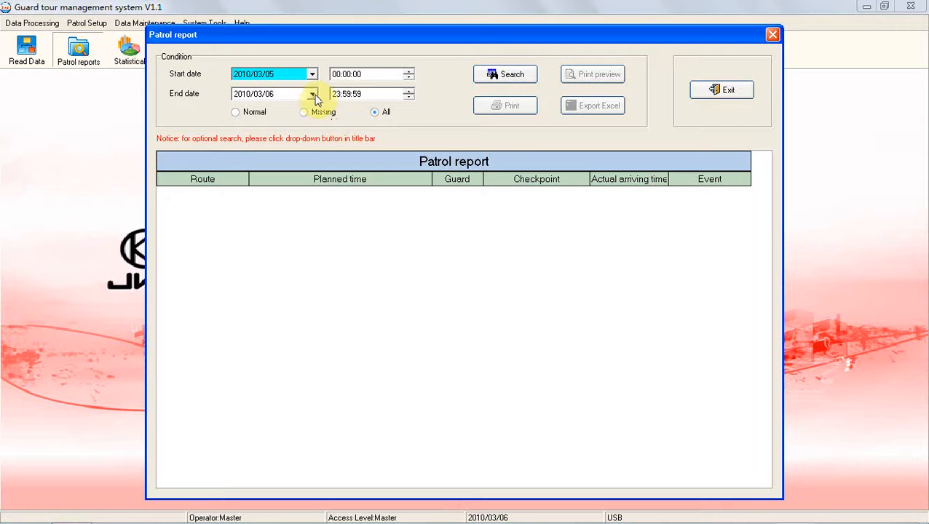
pyautogui.click(314, 97)
pyautogui.click(351, 140)
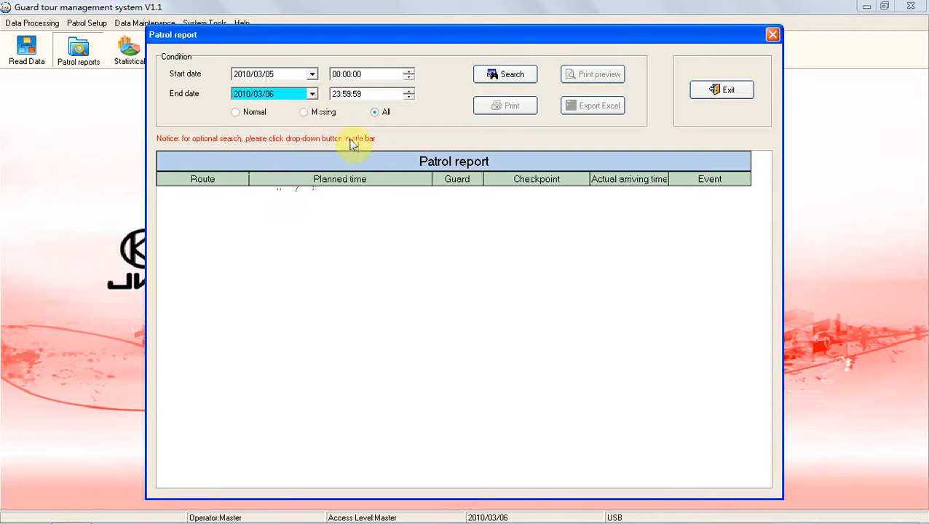
pyautogui.click(510, 74)
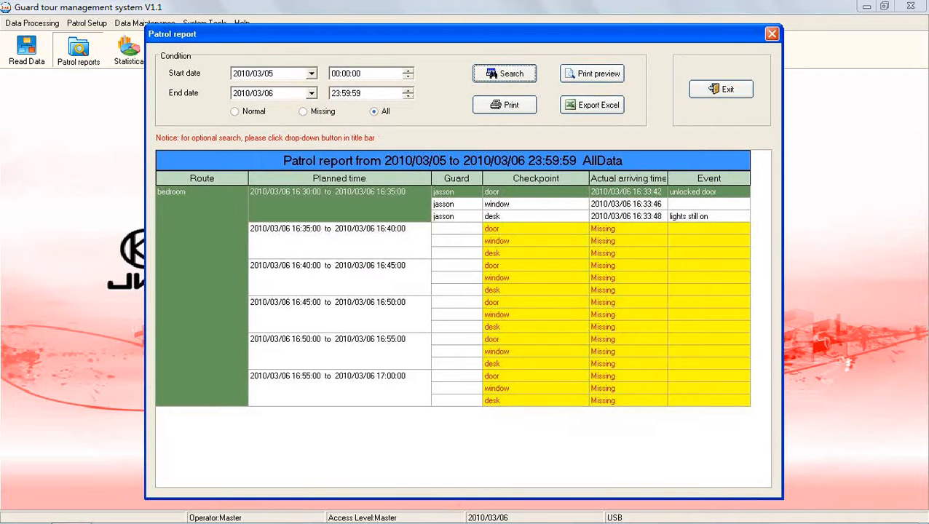
pyautogui.click(721, 88)
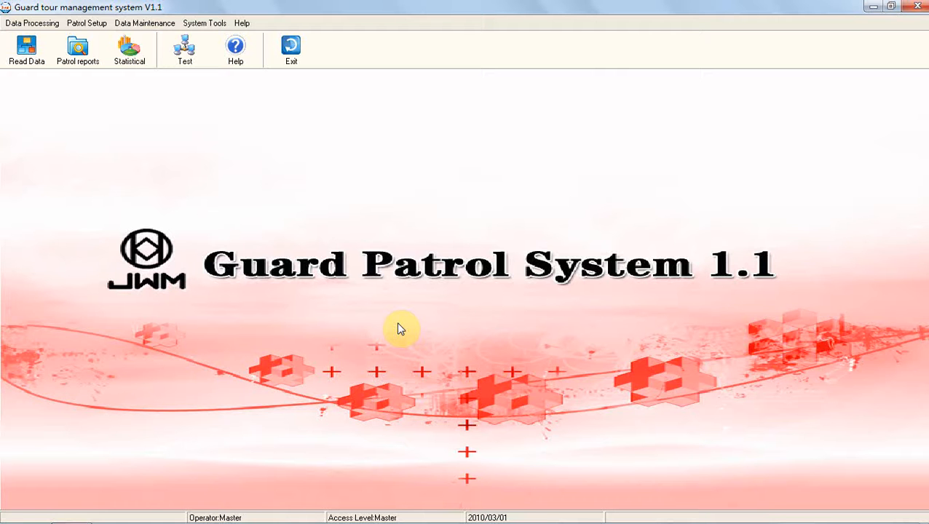
# Step: Back up the system data to the desktop, keeping the suggested file name and the MD$ backup file type
pyautogui.click(155, 24)
pyautogui.click(152, 38)
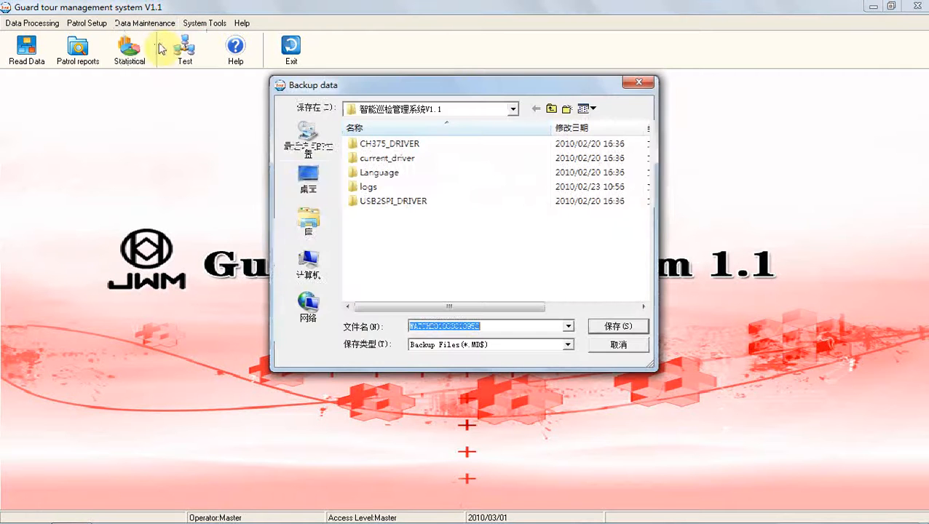
pyautogui.click(303, 188)
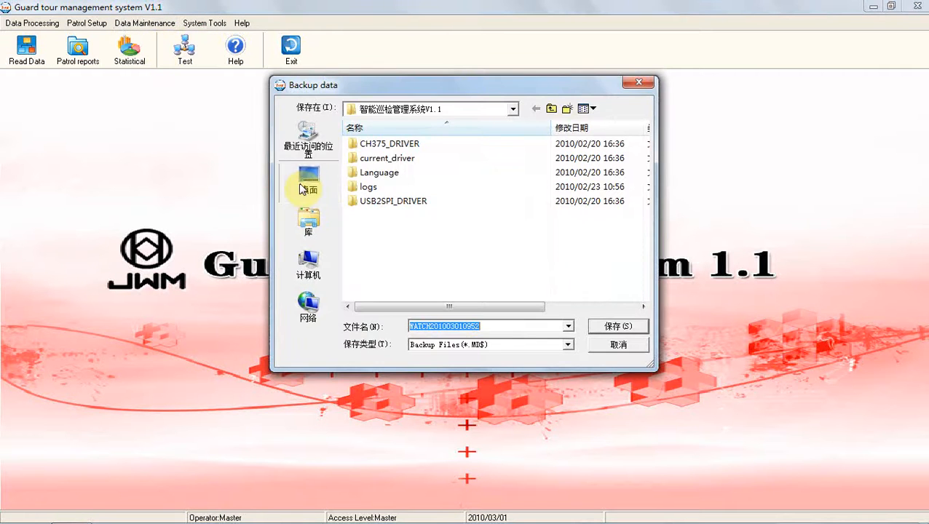
pyautogui.click(500, 329)
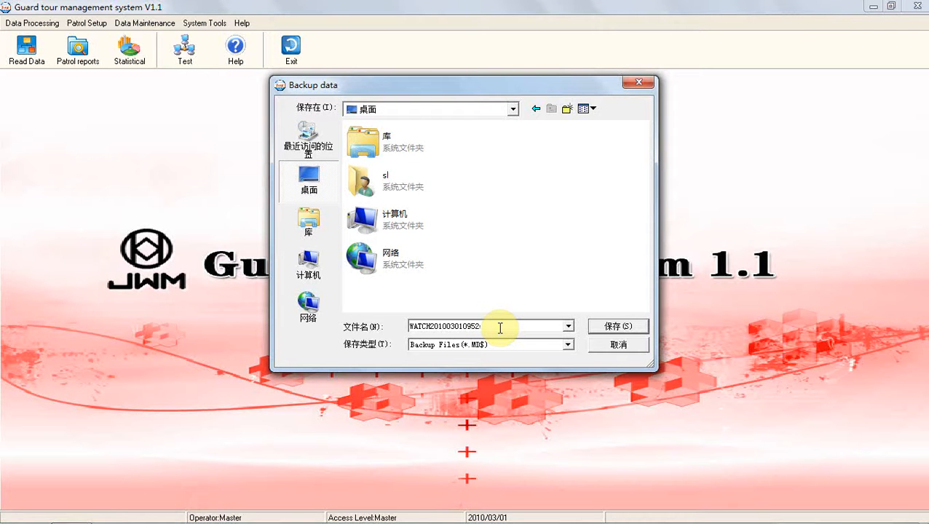
pyautogui.click(613, 328)
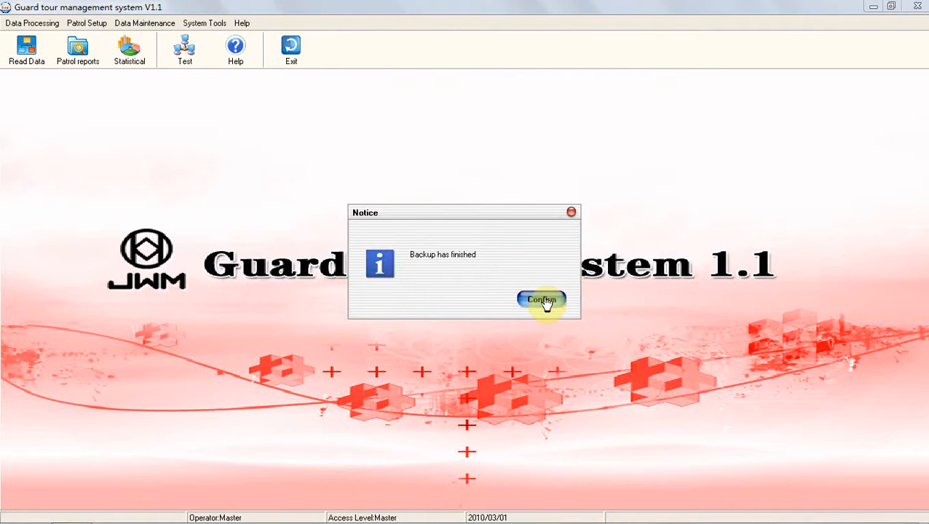
pyautogui.click(542, 300)
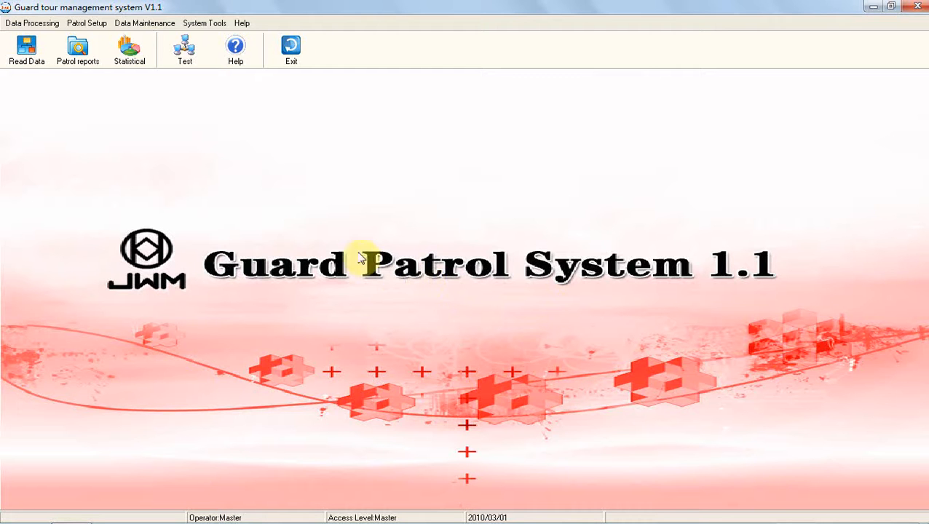
pyautogui.click(156, 26)
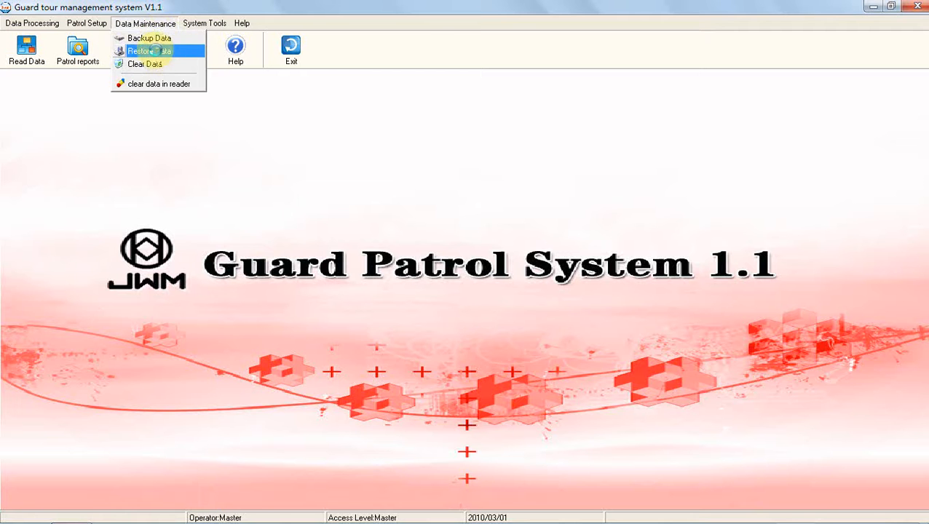
pyautogui.click(157, 52)
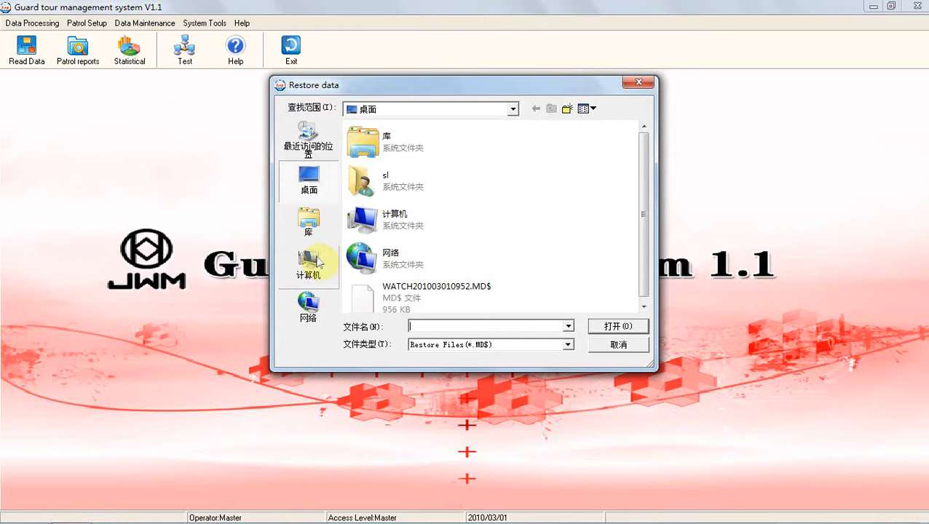
pyautogui.click(419, 296)
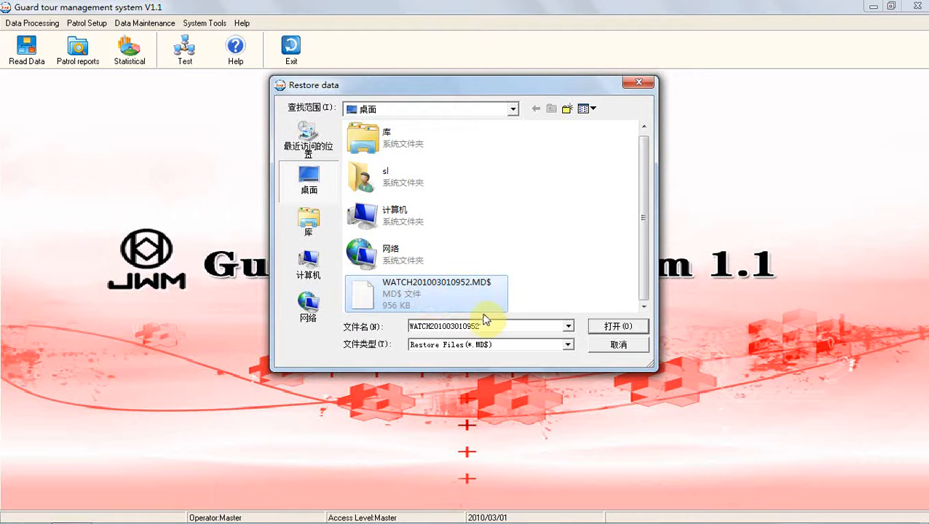
pyautogui.click(609, 346)
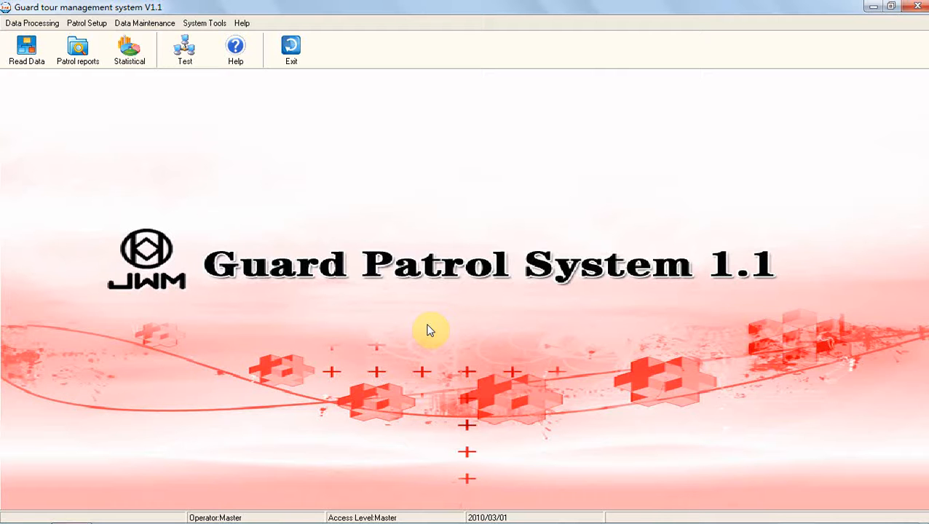
# Step: Clear the stored data from 2010/02/28 to 2010/03/01 and confirm the deletion
pyautogui.click(156, 25)
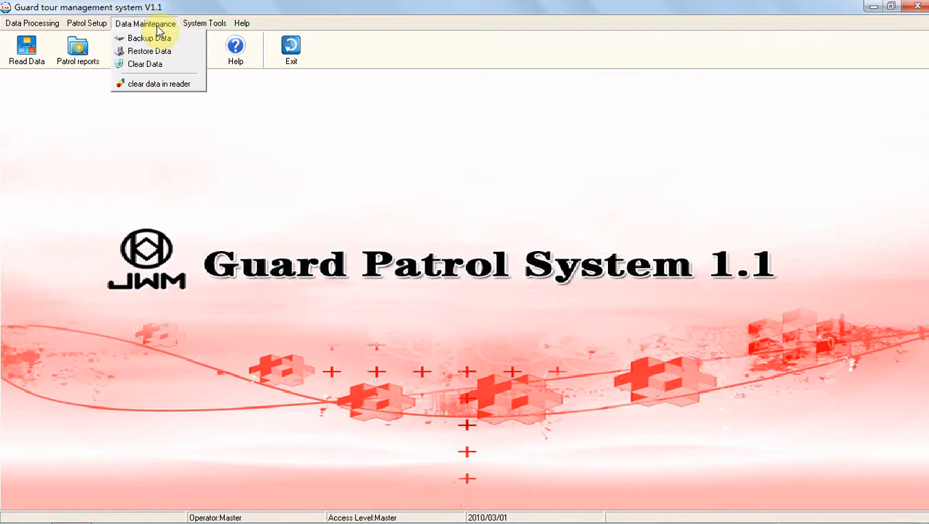
pyautogui.click(151, 64)
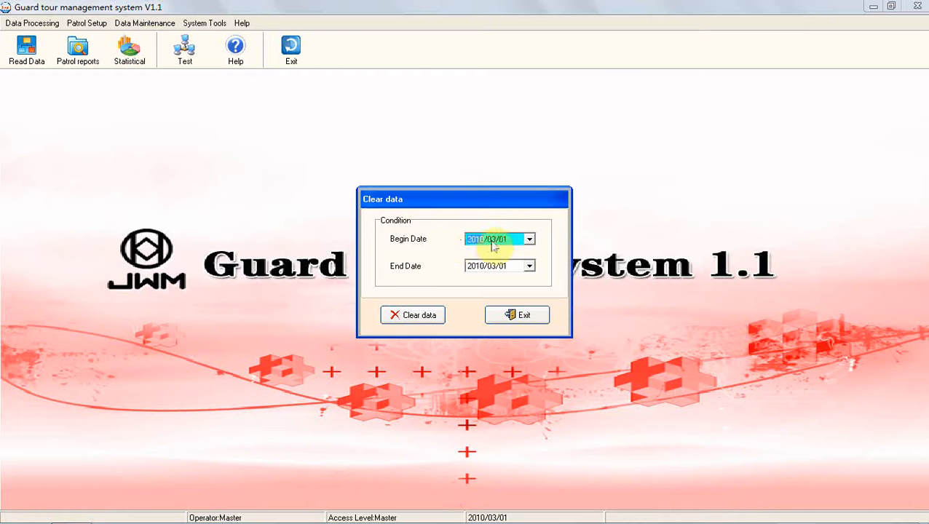
pyautogui.click(493, 244)
pyautogui.write('2')
pyautogui.click(505, 242)
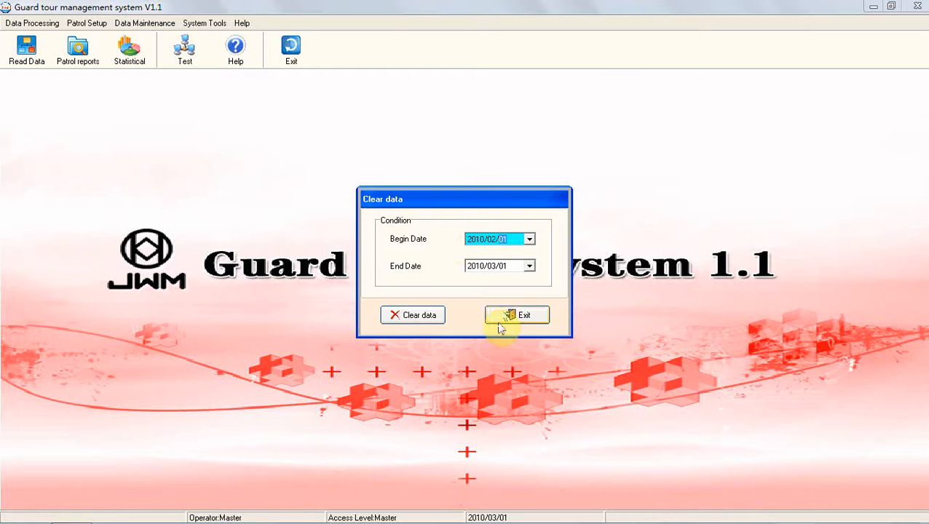
pyautogui.write('28')
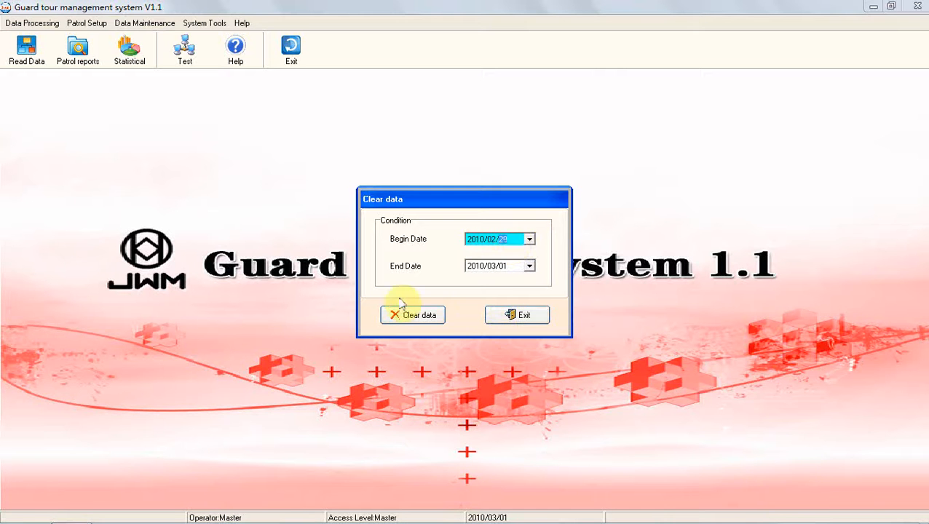
pyautogui.click(415, 315)
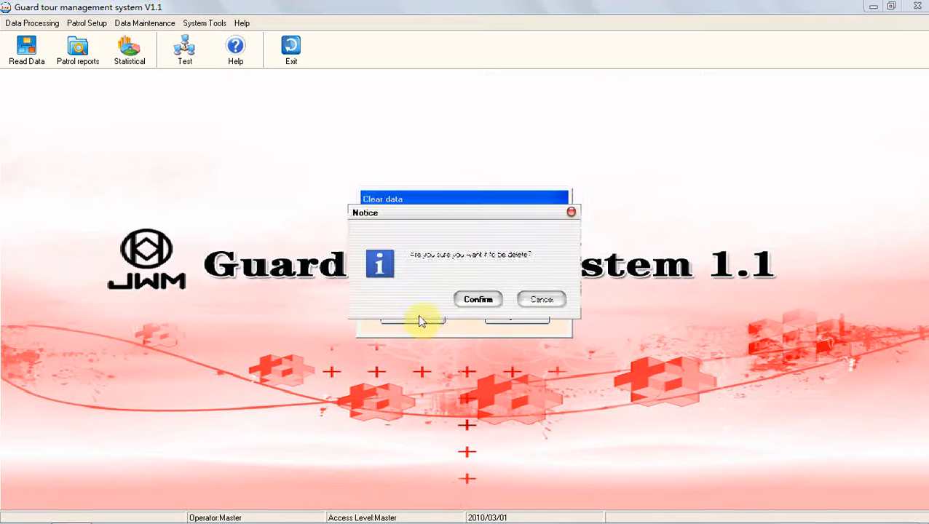
pyautogui.click(478, 301)
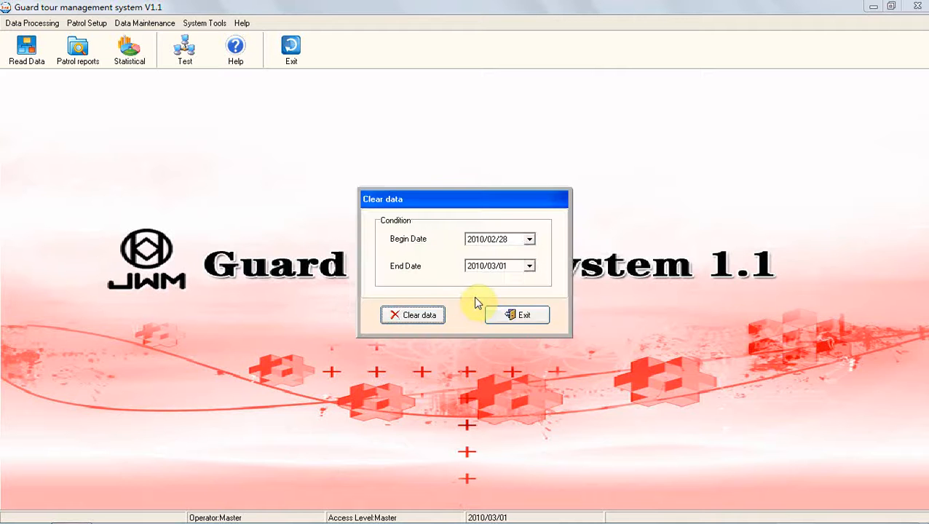